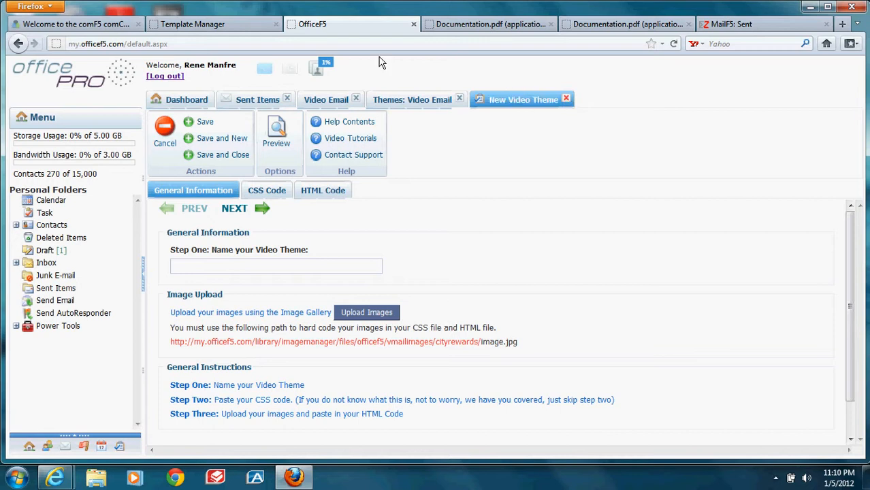
# Step: Switch to the Template Manager, close the HTML source editor and return to previewing the email templates
pyautogui.click(252, 25)
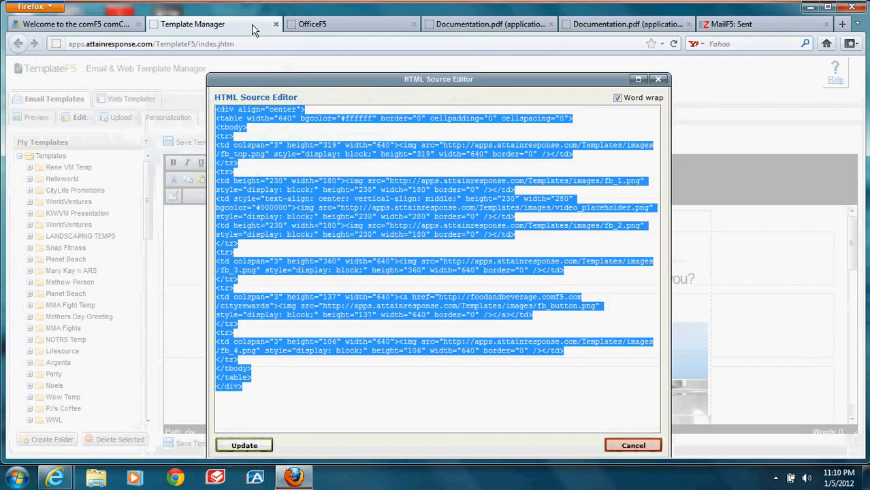
pyautogui.click(657, 81)
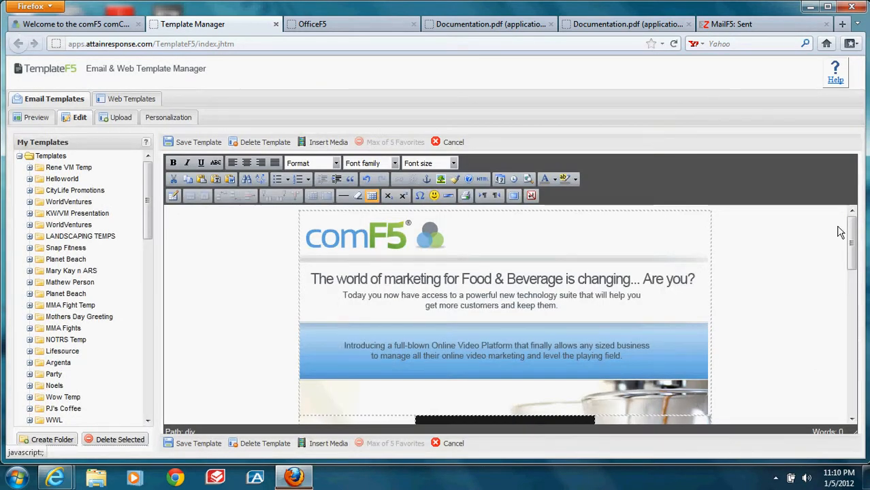
pyautogui.moveTo(850, 242); pyautogui.dragTo(859, 281)
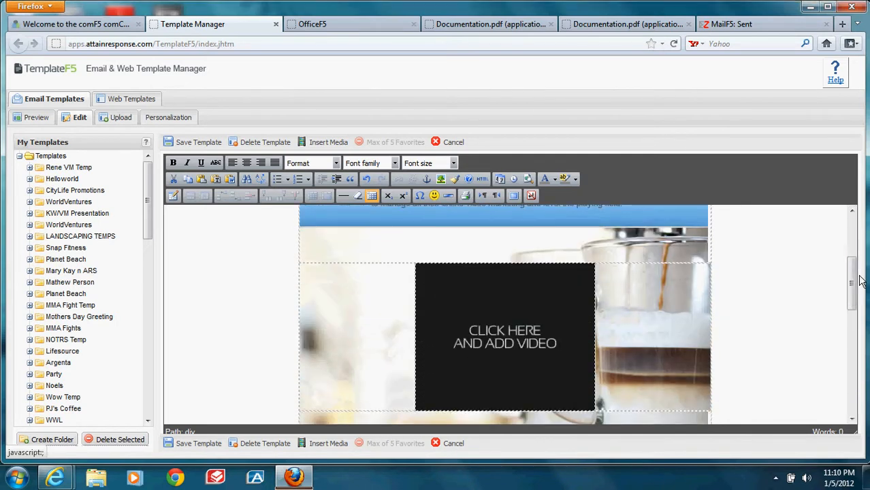
pyautogui.click(38, 118)
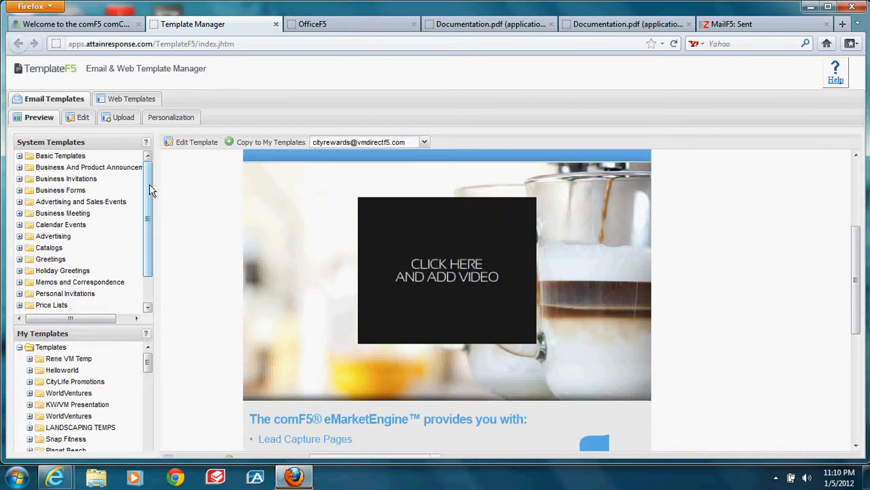
# Step: Preview the Real Estate email template from the Industry group of the system templates
pyautogui.scroll(-3, 149, 201)
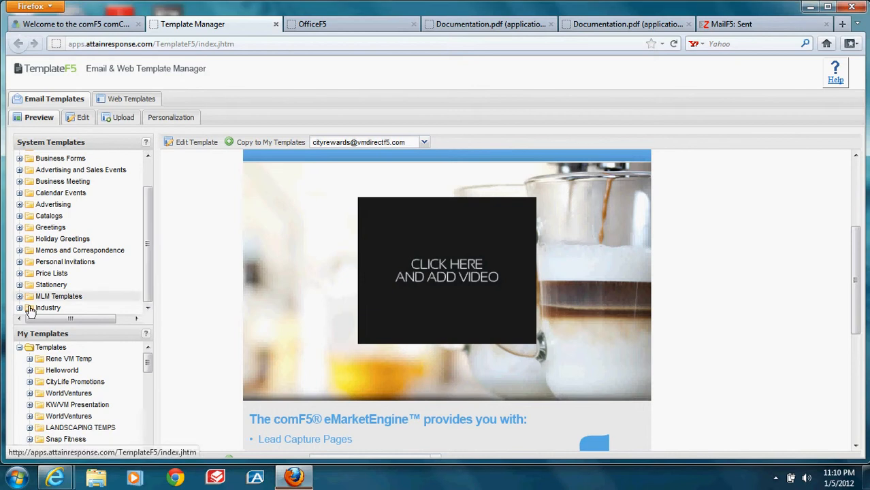
pyautogui.click(20, 308)
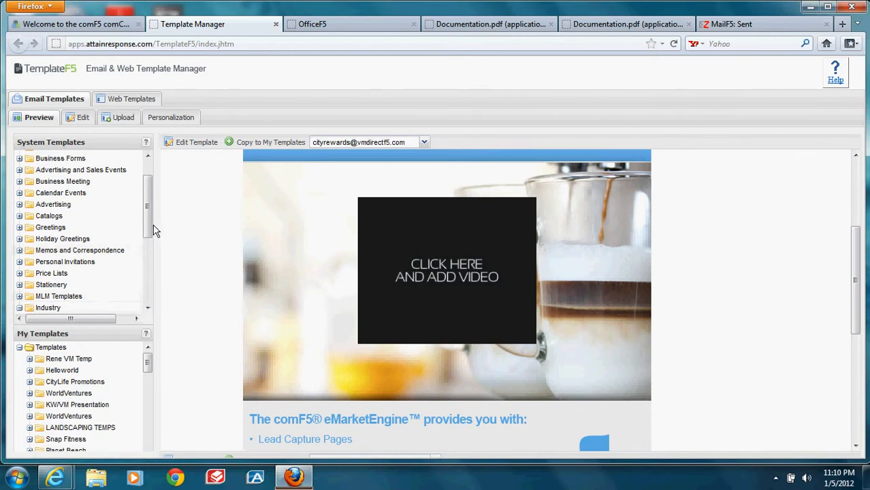
pyautogui.moveTo(152, 231); pyautogui.dragTo(150, 272)
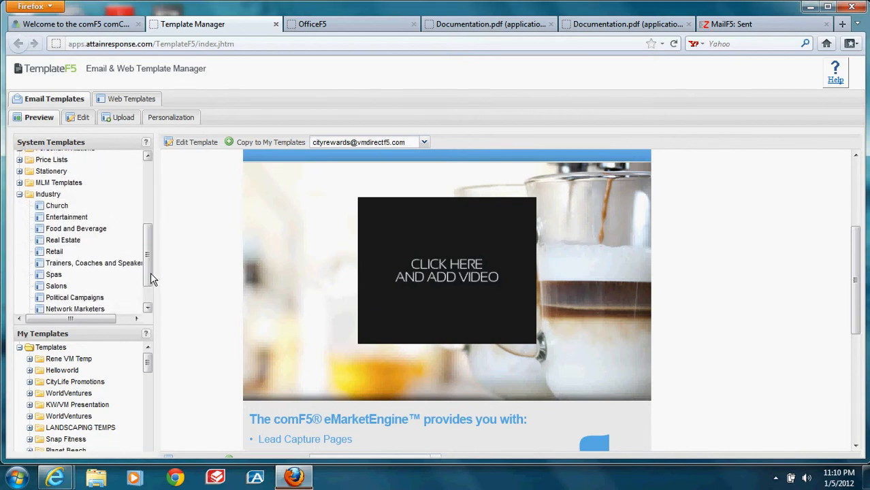
pyautogui.click(60, 241)
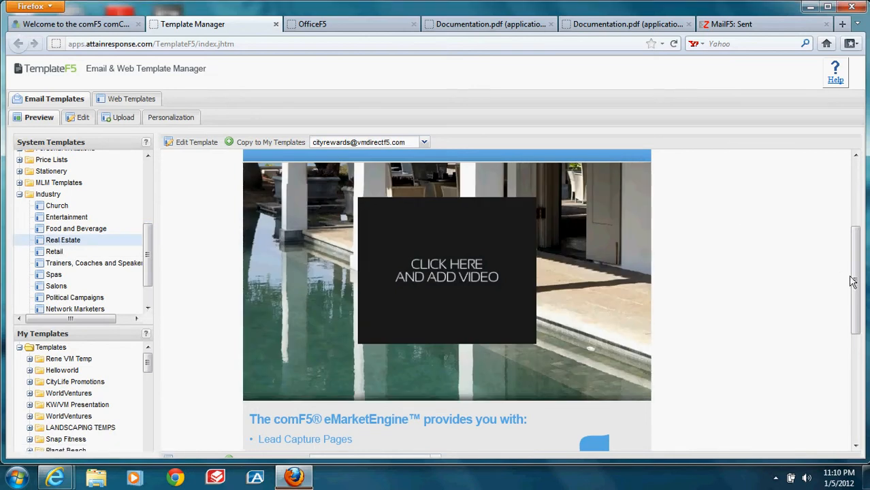
pyautogui.moveTo(853, 283); pyautogui.dragTo(863, 263)
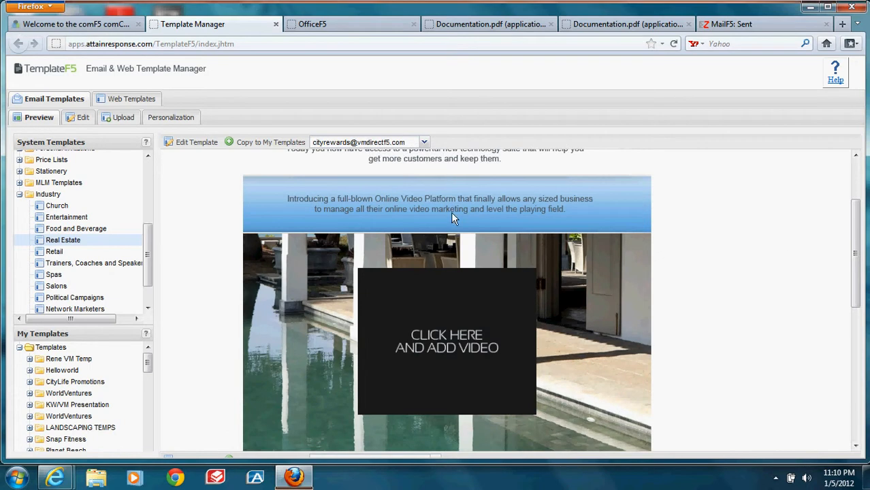
# Step: Save an editable copy of the Real Estate template in the Helloworld subfolder of My Templates
pyautogui.click(191, 143)
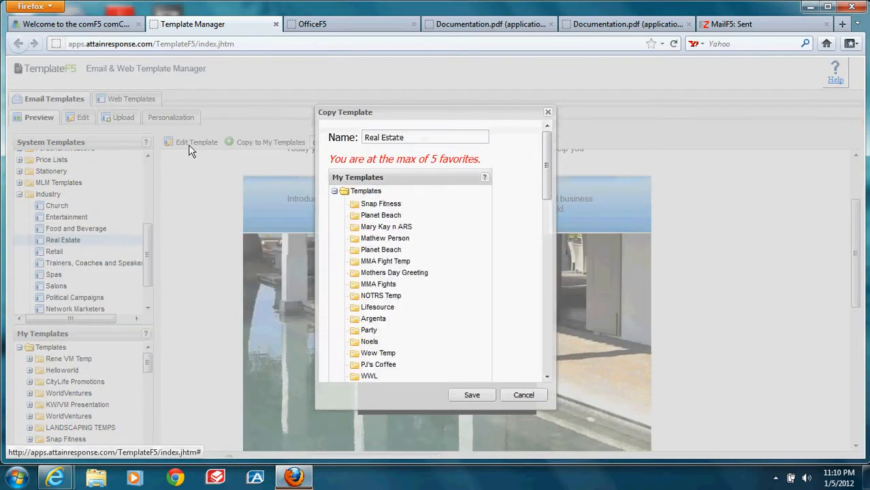
pyautogui.click(378, 227)
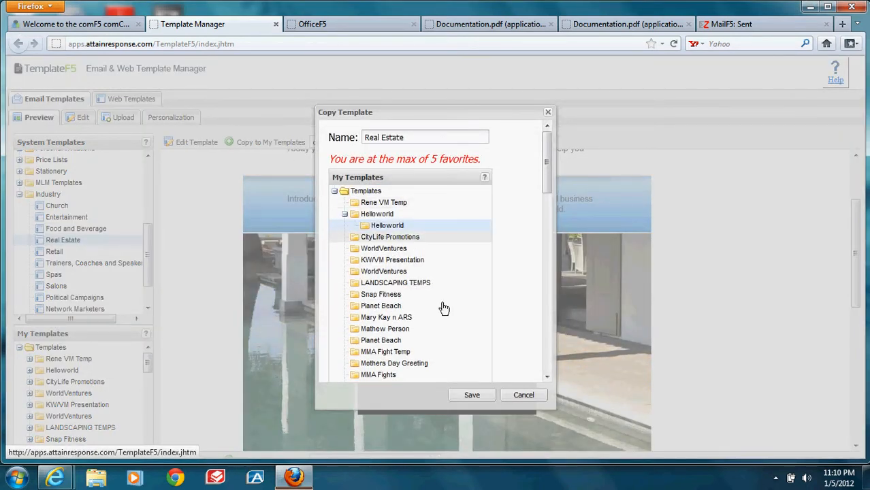
pyautogui.click(471, 395)
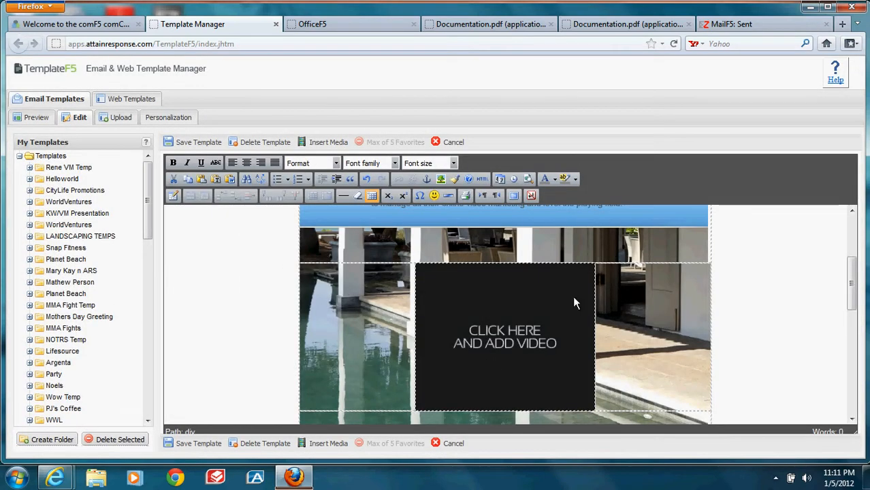
# Step: Copy the entire HTML source code of the Real Estate template
pyautogui.scroll(4, 851, 275)
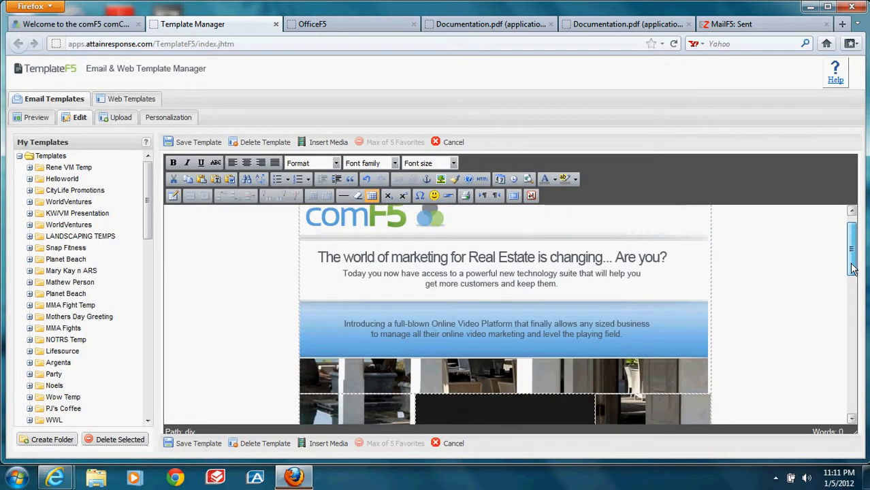
pyautogui.scroll(-4, 853, 268)
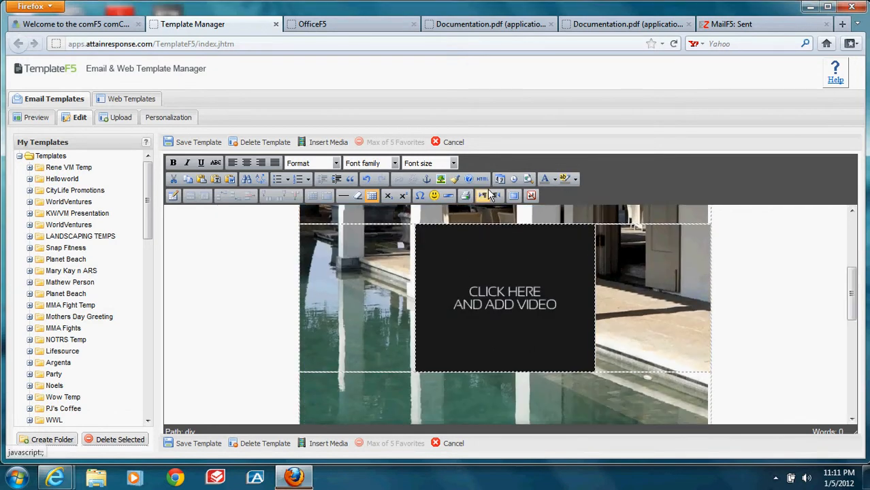
pyautogui.click(482, 180)
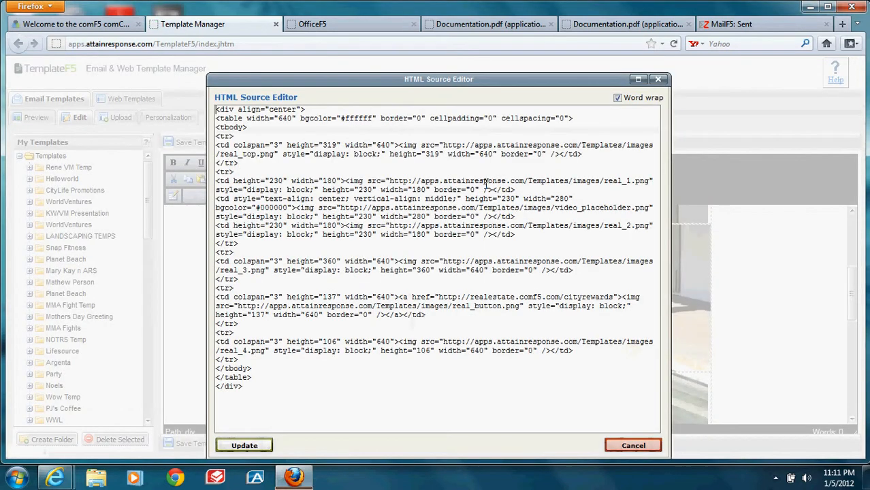
pyautogui.rightClick(399, 188)
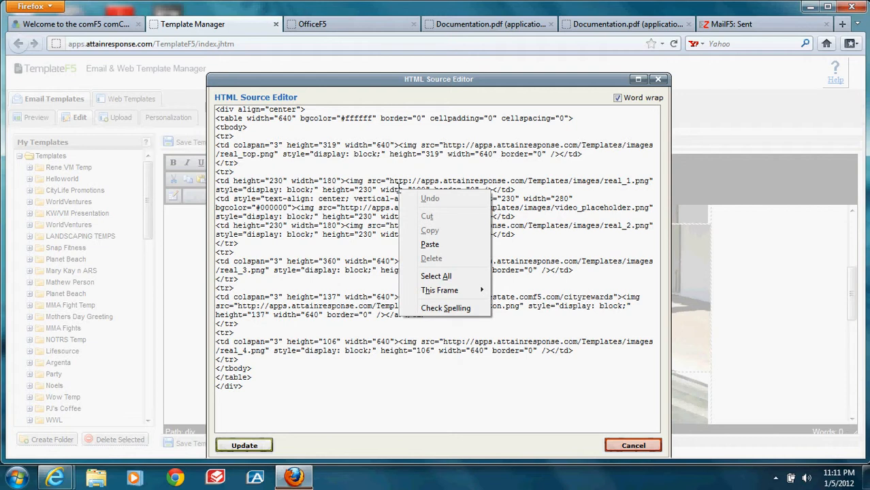
pyautogui.click(429, 276)
pyautogui.rightClick(419, 226)
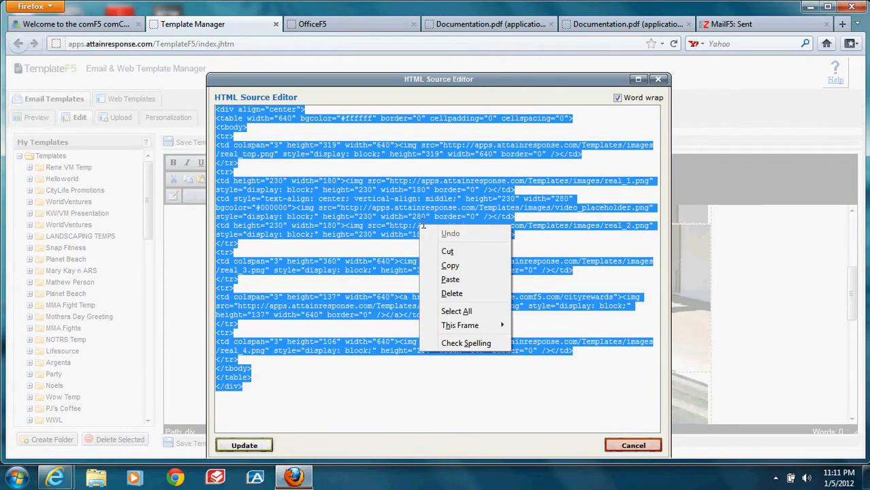
pyautogui.click(448, 266)
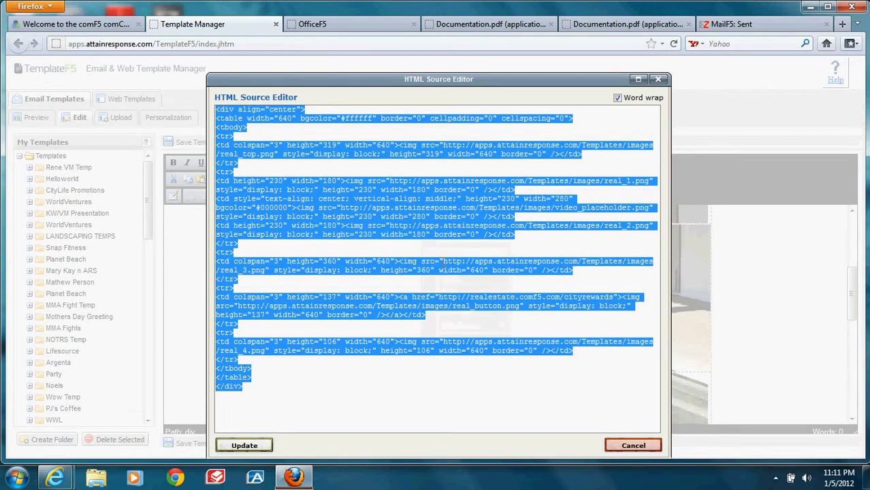
# Step: Switch to OfficeF5, cancel the open new video theme and reopen Video Theme Design through the dashboard's Video Email tool
pyautogui.click(362, 27)
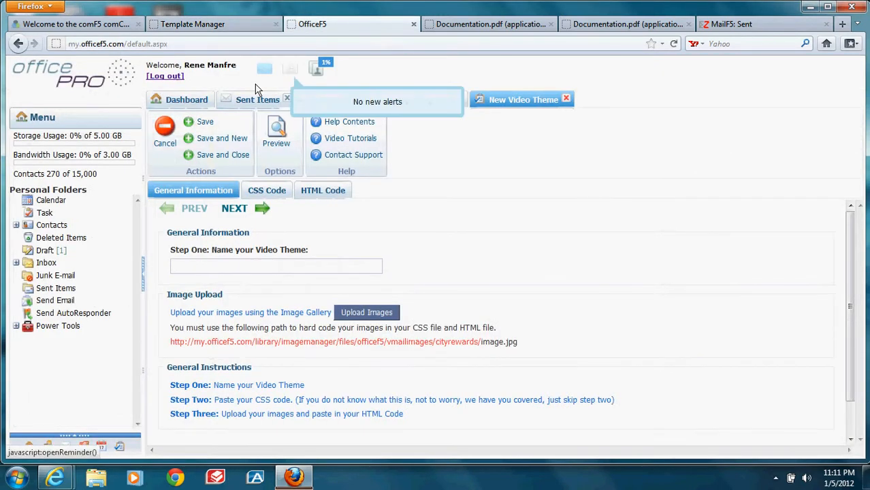
pyautogui.click(165, 131)
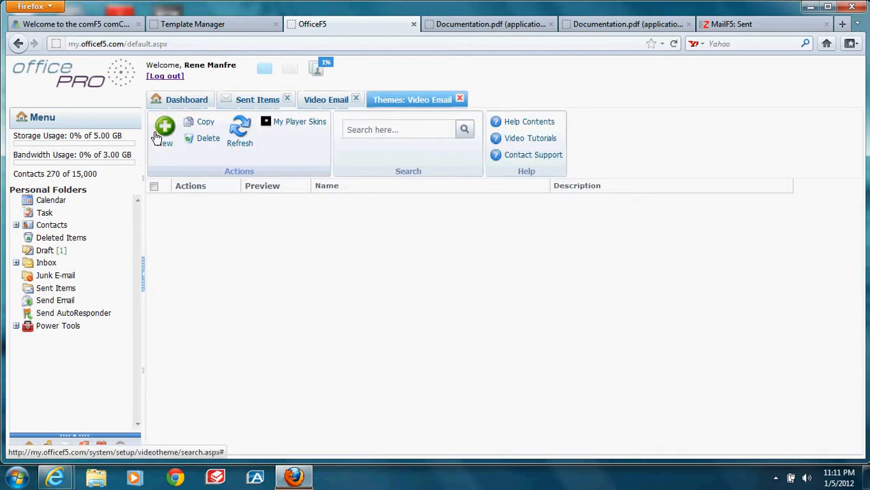
pyautogui.click(186, 103)
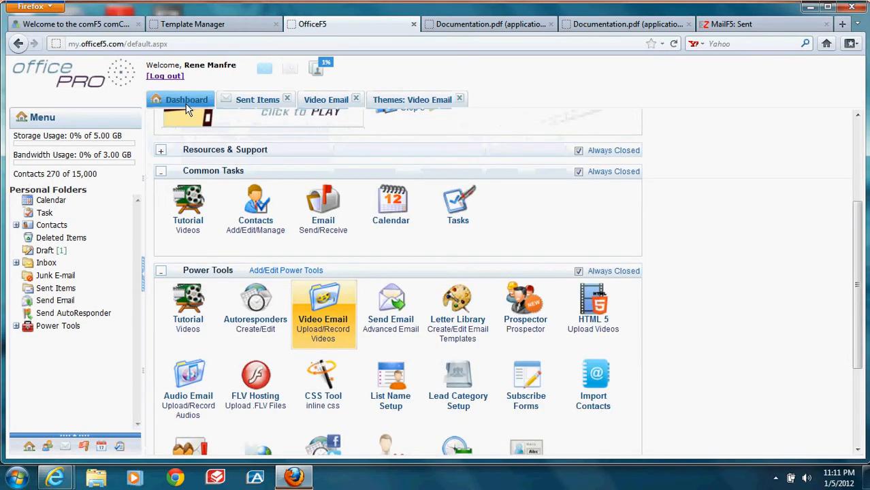
pyautogui.click(160, 271)
pyautogui.click(162, 256)
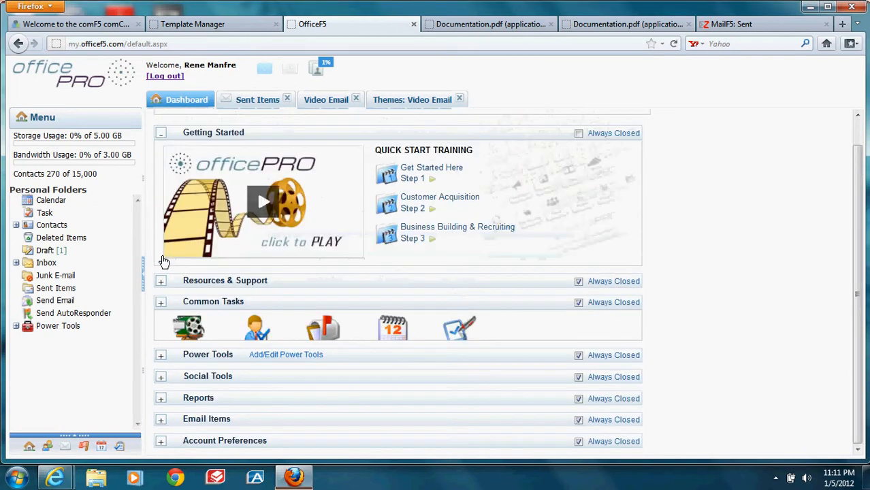
pyautogui.click(161, 353)
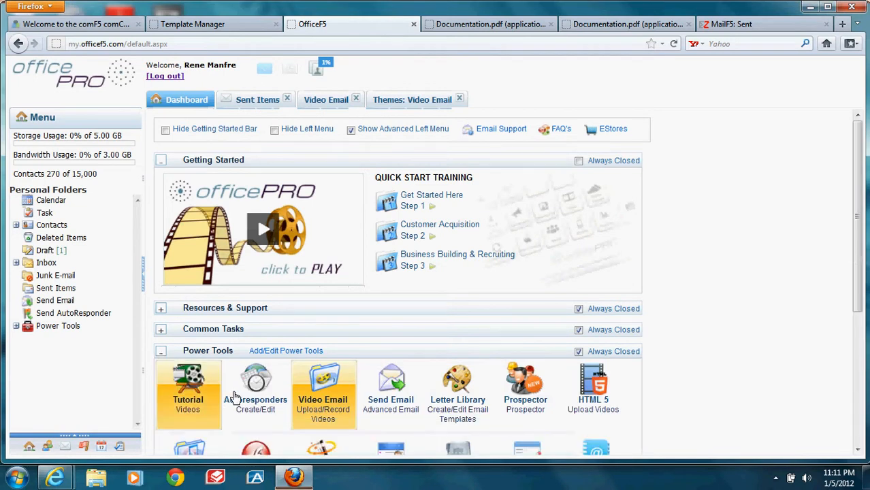
pyautogui.click(324, 403)
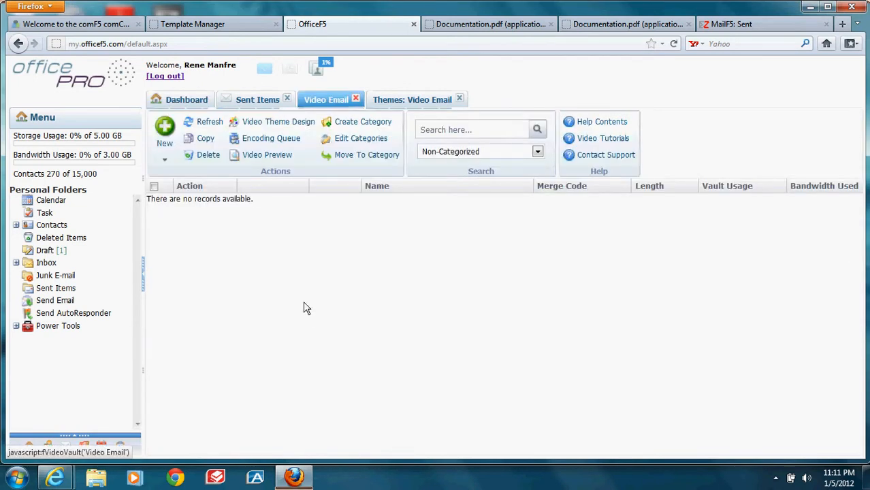
pyautogui.click(278, 126)
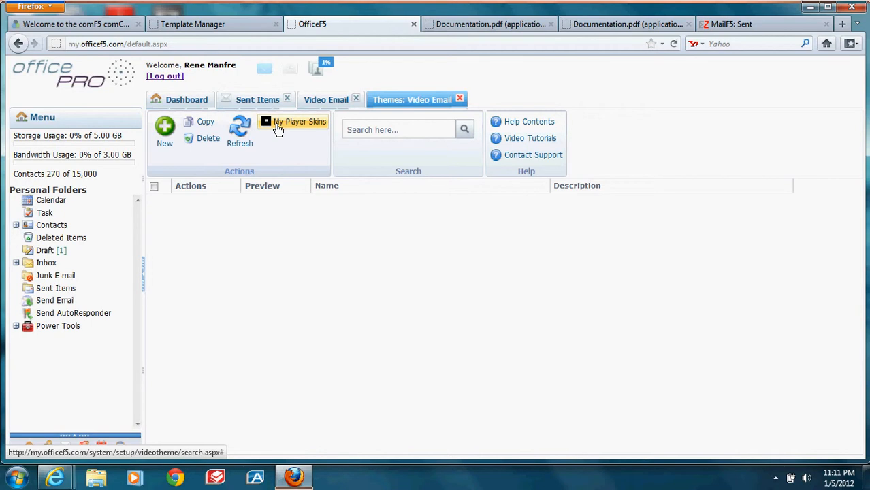
# Step: Create a new video theme in Expert Mode and name it Real Estate
pyautogui.click(164, 144)
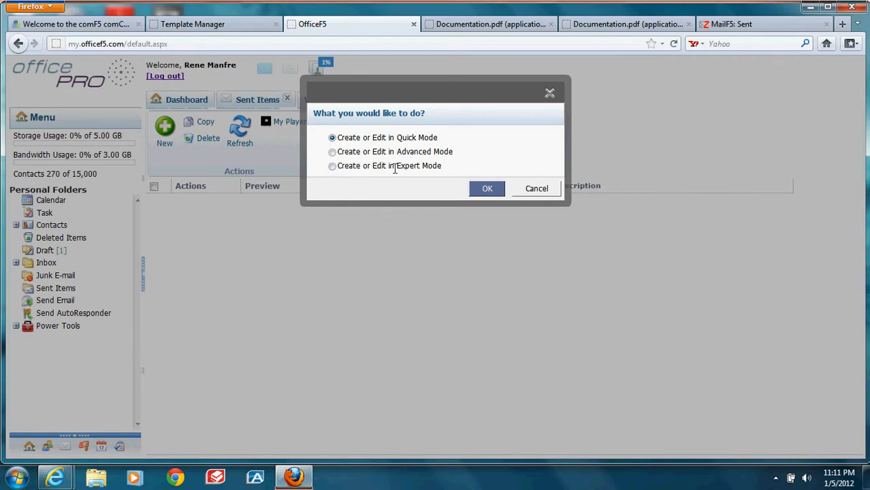
pyautogui.click(332, 166)
pyautogui.click(477, 190)
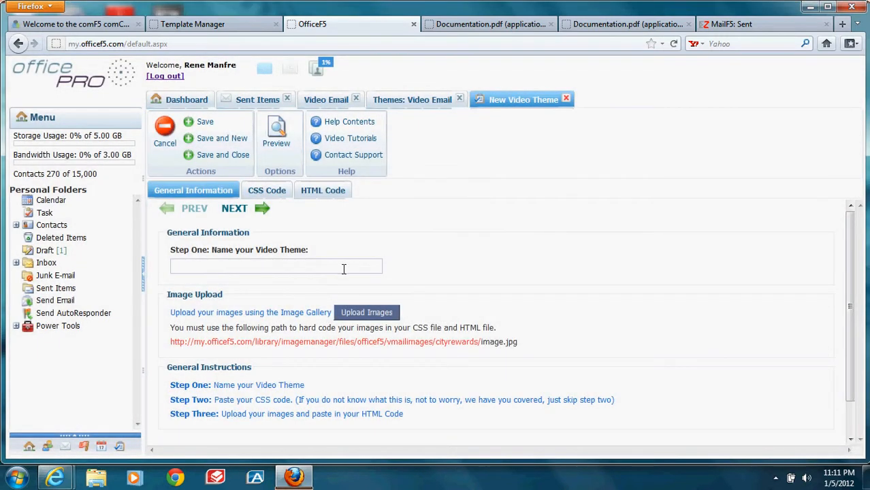
pyautogui.click(343, 269)
pyautogui.write('Real Estate')
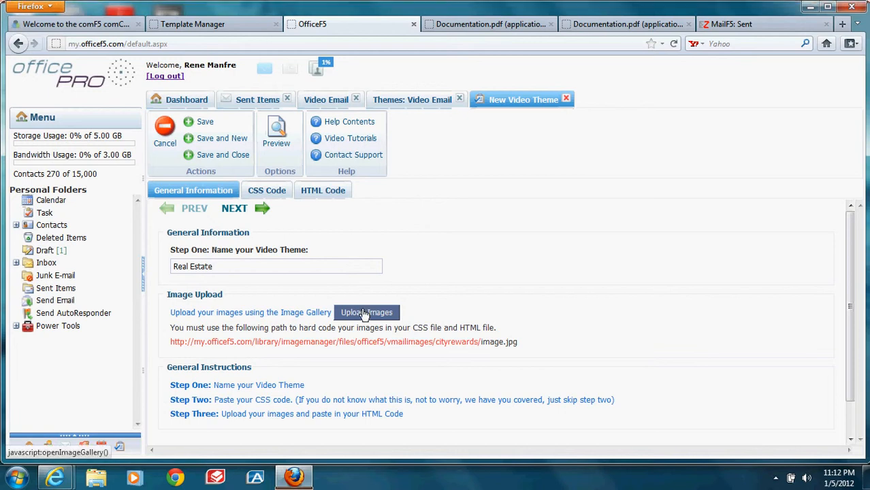
# Step: Delete all the default CSS code of the new video theme
pyautogui.click(238, 213)
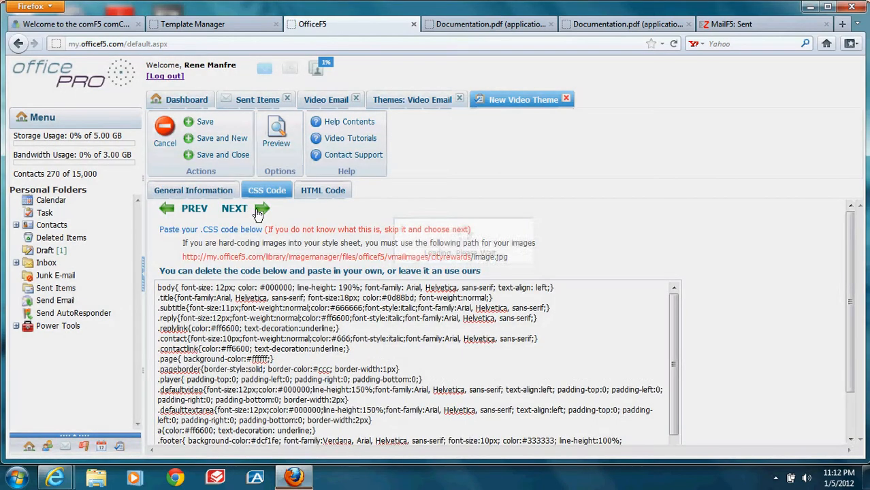
pyautogui.doubleClick(272, 318)
pyautogui.rightClick(272, 317)
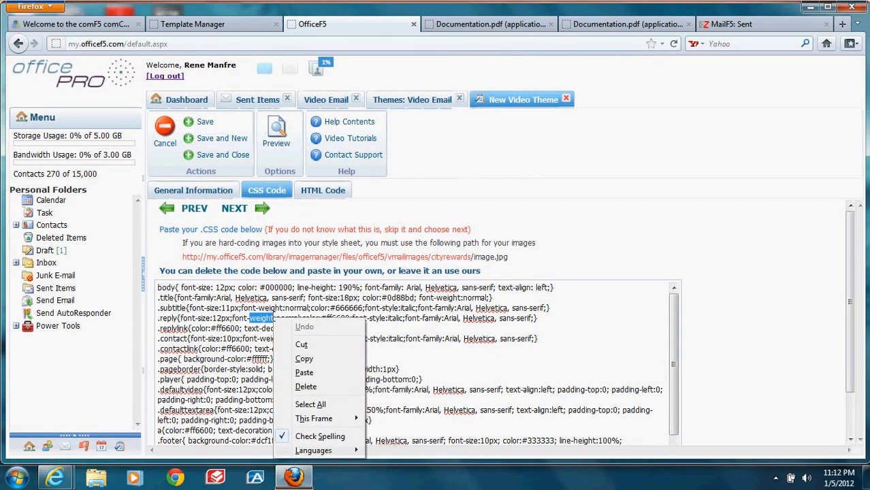
pyautogui.click(307, 410)
pyautogui.press('Delete')
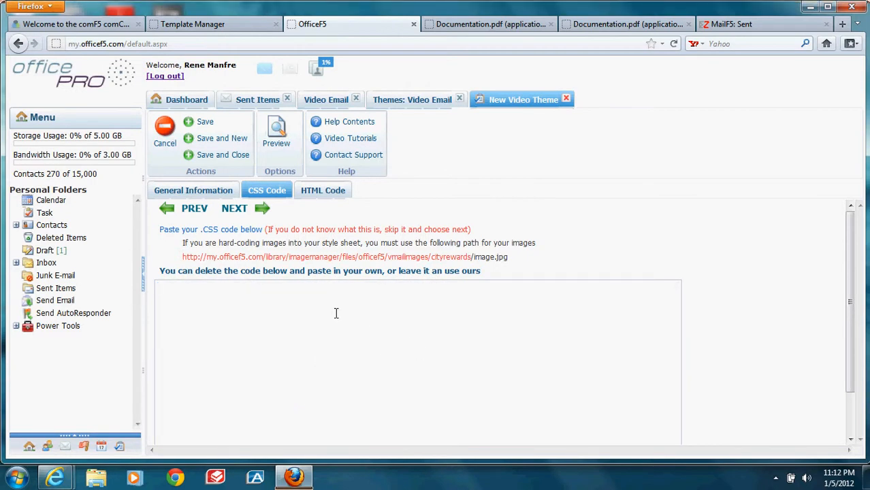
# Step: Paste the copied Real Estate template source into the HTML view of the theme's HTML code editor
pyautogui.click(326, 192)
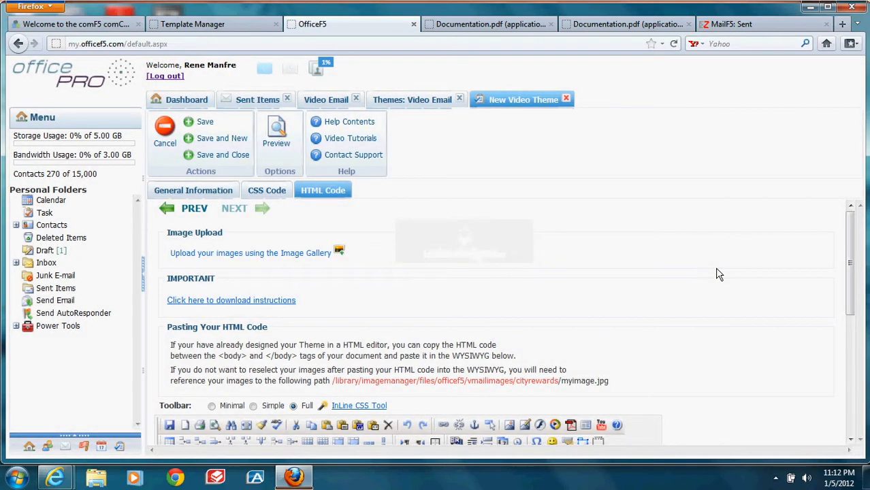
pyautogui.moveTo(850, 262); pyautogui.dragTo(868, 407)
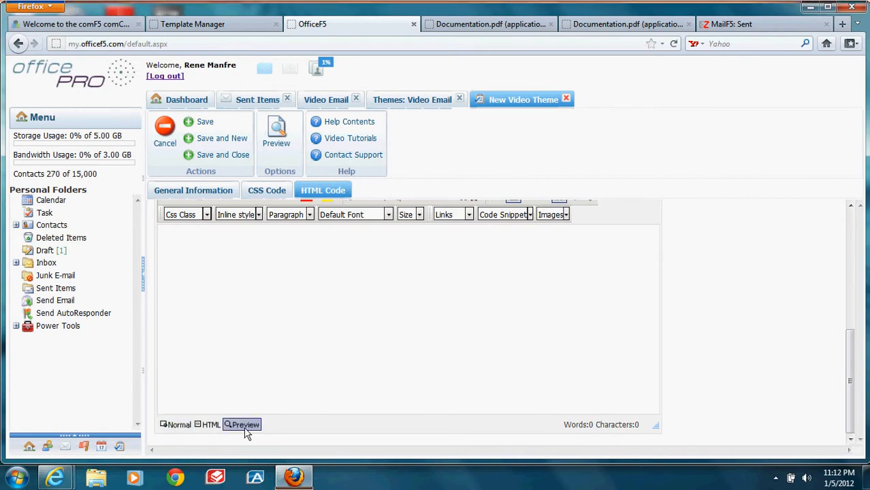
pyautogui.click(209, 428)
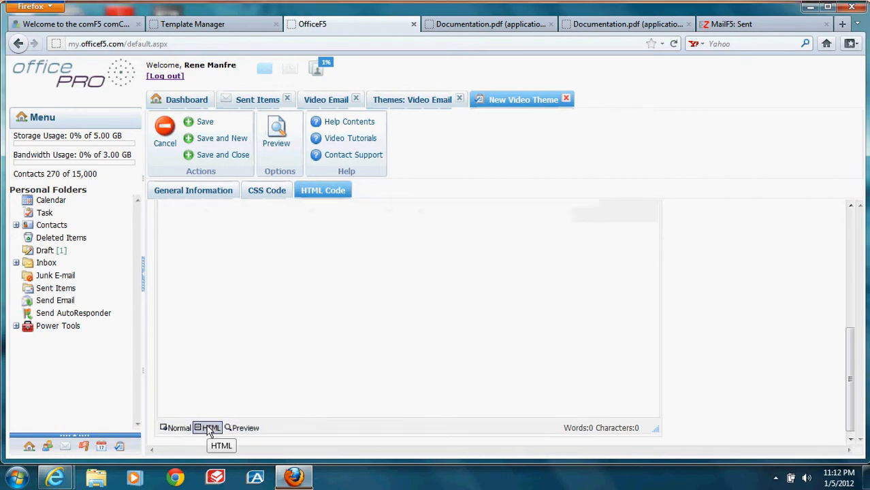
pyautogui.rightClick(259, 265)
pyautogui.click(292, 315)
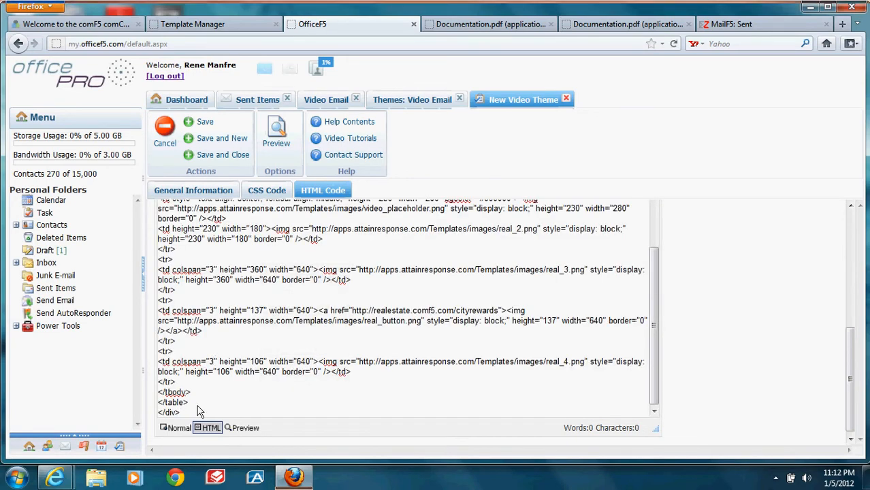
# Step: Delete the "Click here and add video" placeholder image from the theme in the editor's Normal view
pyautogui.click(176, 427)
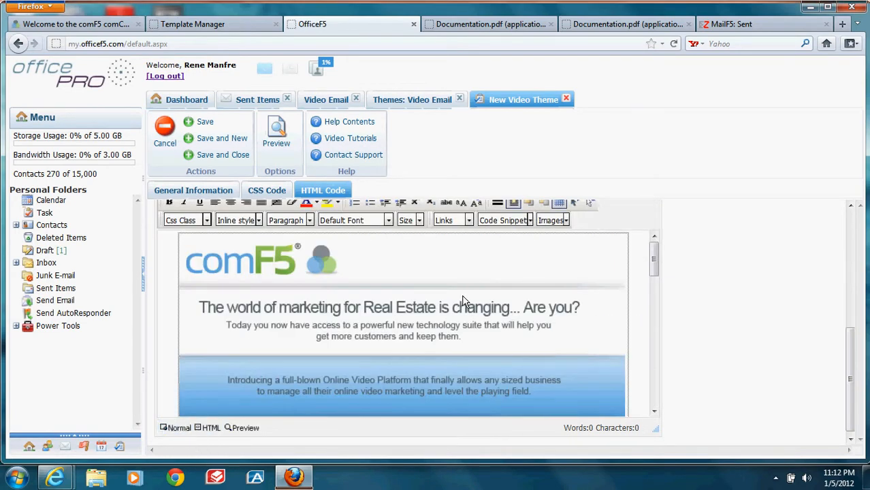
pyautogui.moveTo(655, 257); pyautogui.dragTo(659, 304)
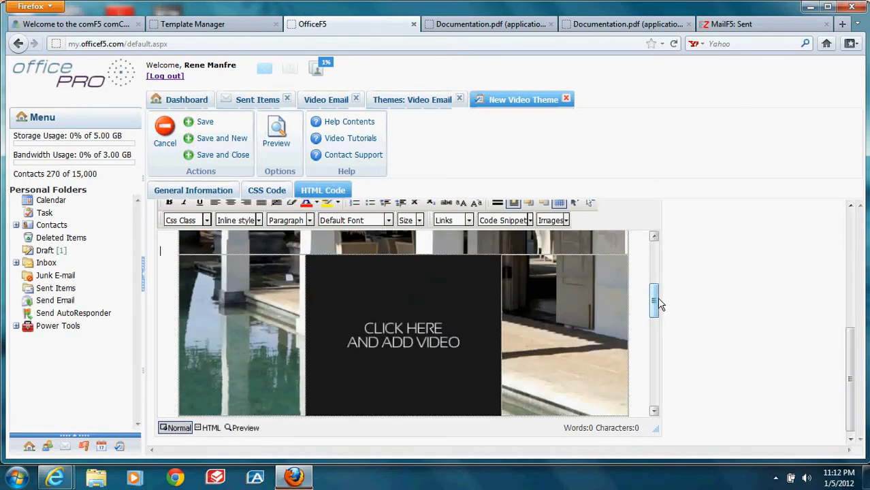
pyautogui.click(415, 336)
pyautogui.press('Delete')
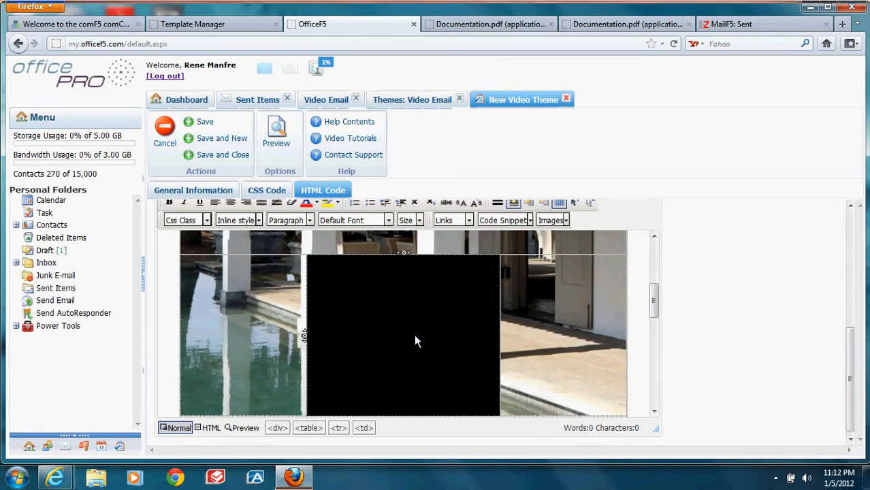
# Step: Enter the marker text AAAAAAAAA in white inside the emptied black video cell
pyautogui.click(317, 202)
pyautogui.click(402, 280)
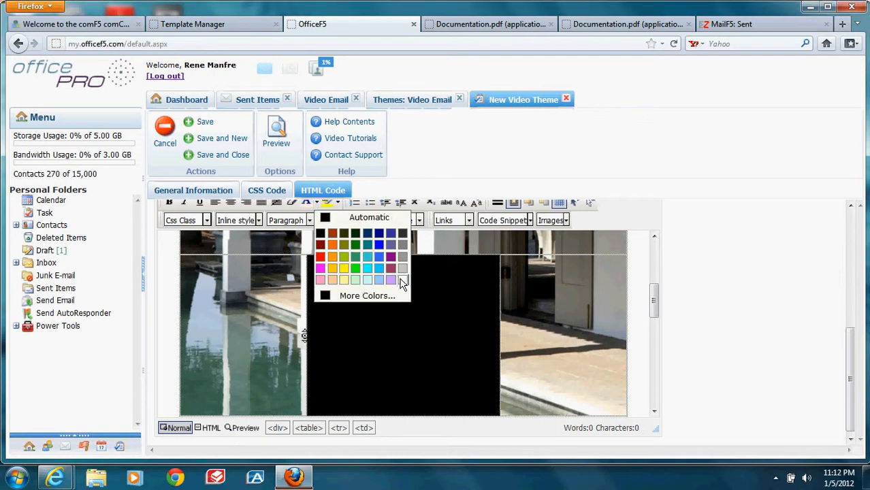
pyautogui.write('AAAAAAAAA')
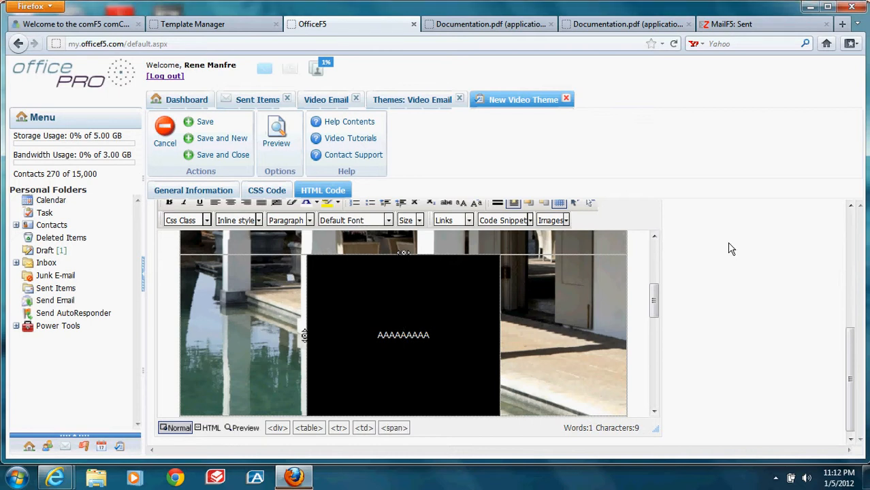
# Step: Copy the 280 x 230 video iframe merge code for existing comF5 templates from the open Documentation.pdf
pyautogui.moveTo(849, 366); pyautogui.dragTo(852, 255)
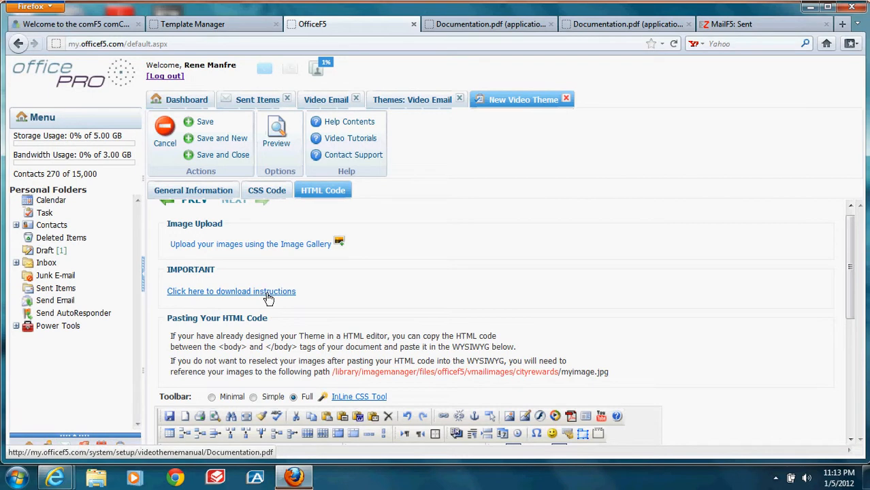
pyautogui.click(504, 25)
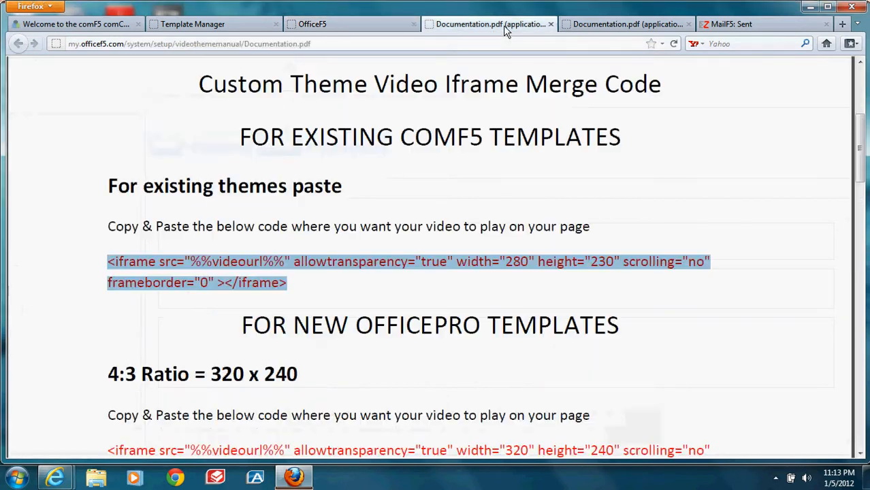
pyautogui.rightClick(274, 271)
pyautogui.click(290, 279)
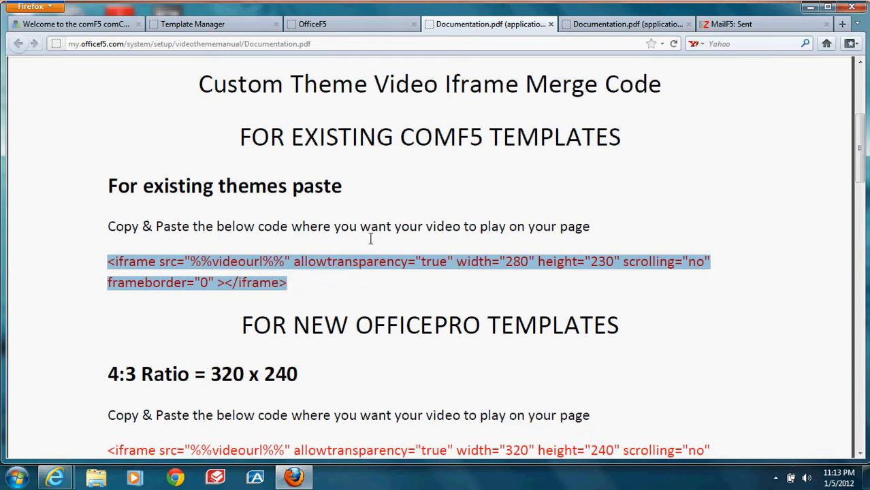
# Step: Switch back to OfficeF5 and replace the AAAAAAAAA marker in the theme's HTML source with the copied iframe code
pyautogui.click(379, 24)
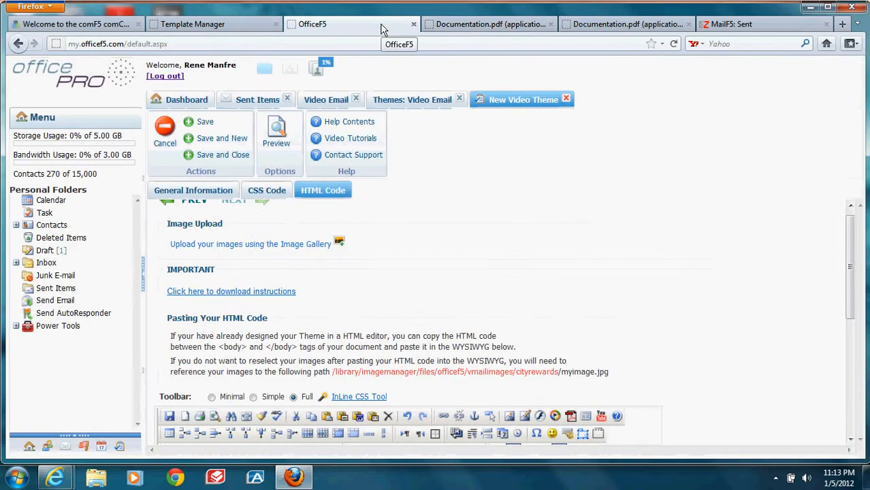
pyautogui.moveTo(850, 282); pyautogui.dragTo(851, 396)
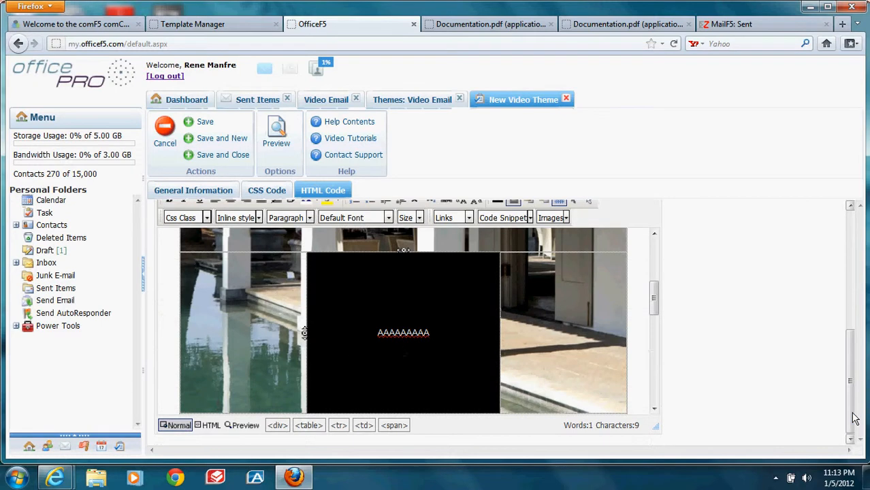
pyautogui.click(211, 426)
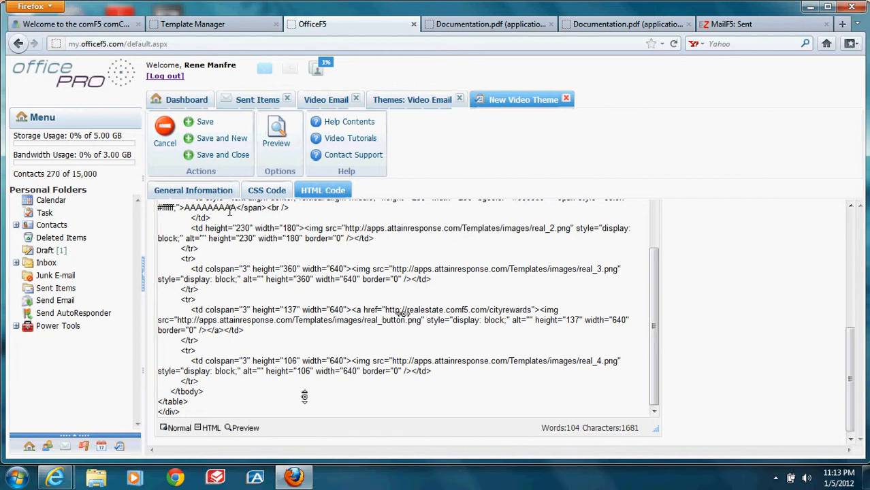
pyautogui.moveTo(184, 207); pyautogui.dragTo(233, 207)
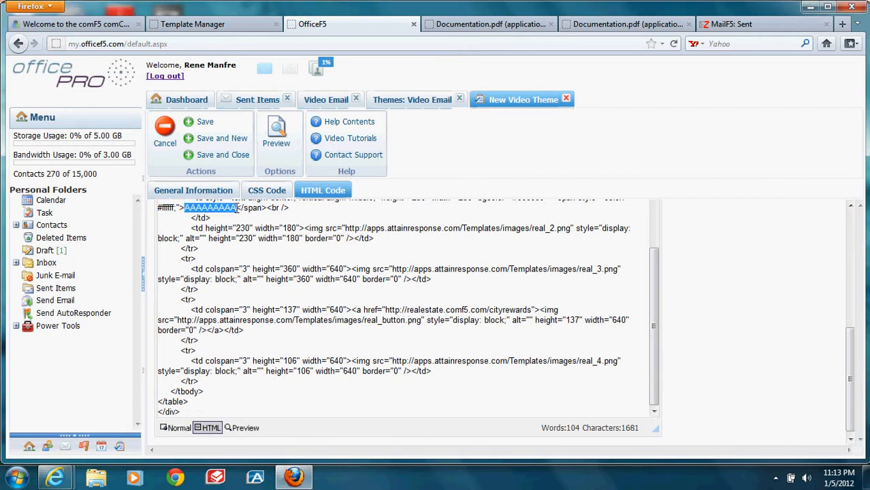
pyautogui.press('Delete')
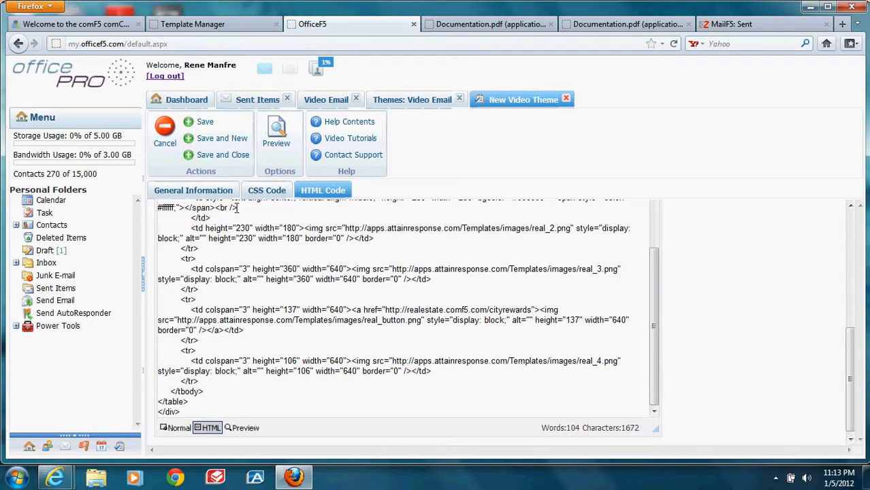
pyautogui.rightClick(184, 208)
pyautogui.click(210, 262)
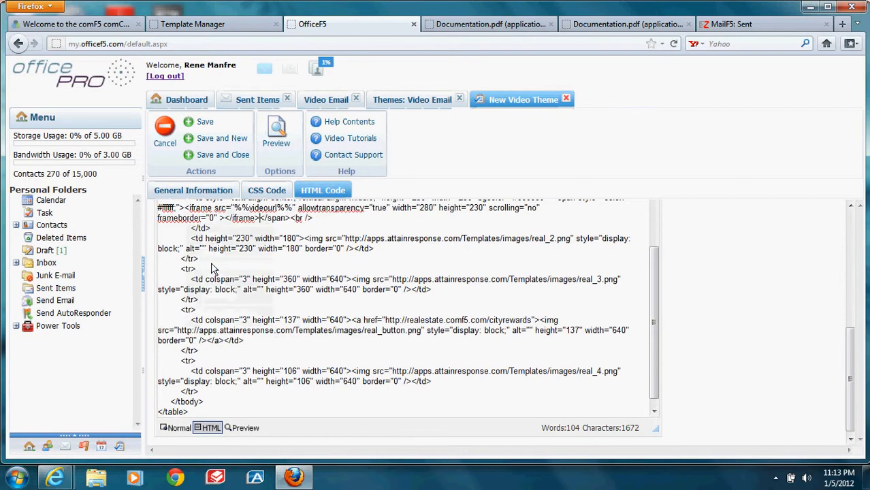
# Step: Preview the theme with its embedded video playing, and save the theme so that a new blank one starts
pyautogui.click(178, 428)
pyautogui.moveTo(653, 260); pyautogui.dragTo(657, 300)
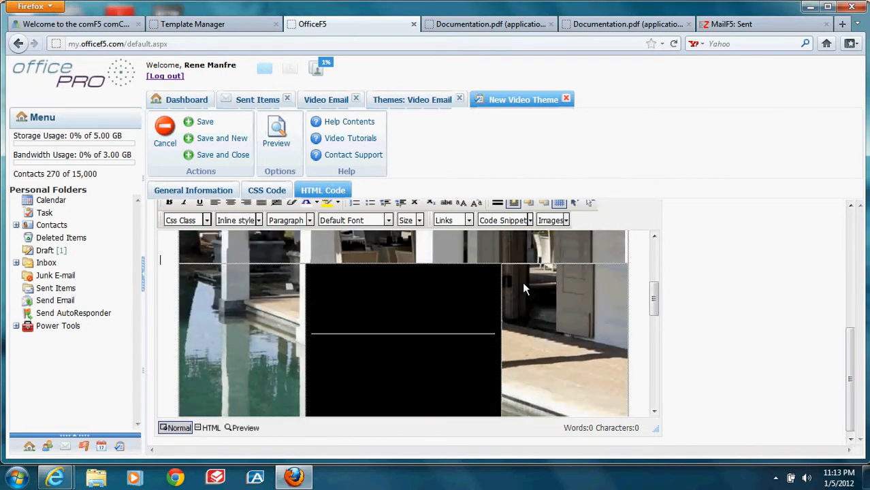
pyautogui.click(279, 135)
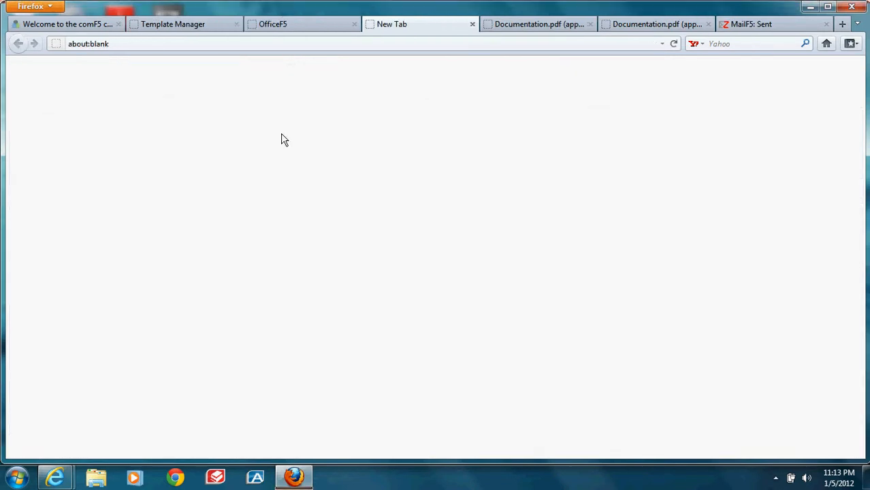
pyautogui.click(420, 337)
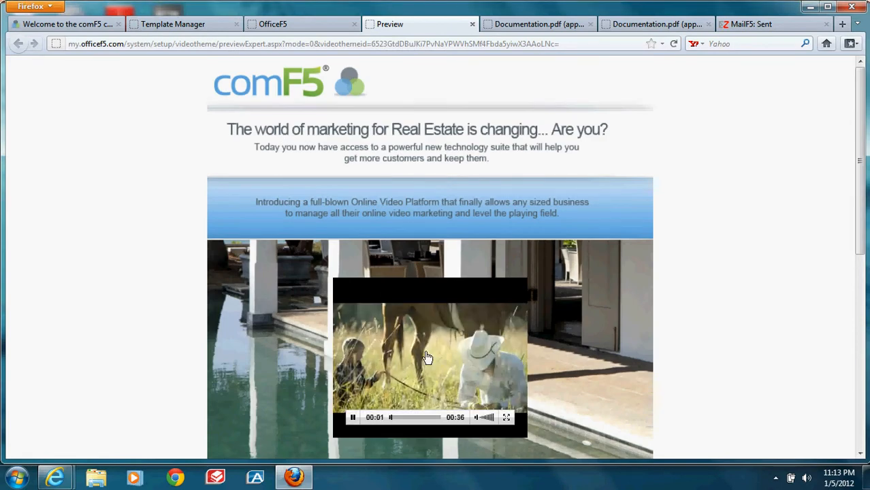
pyautogui.click(424, 359)
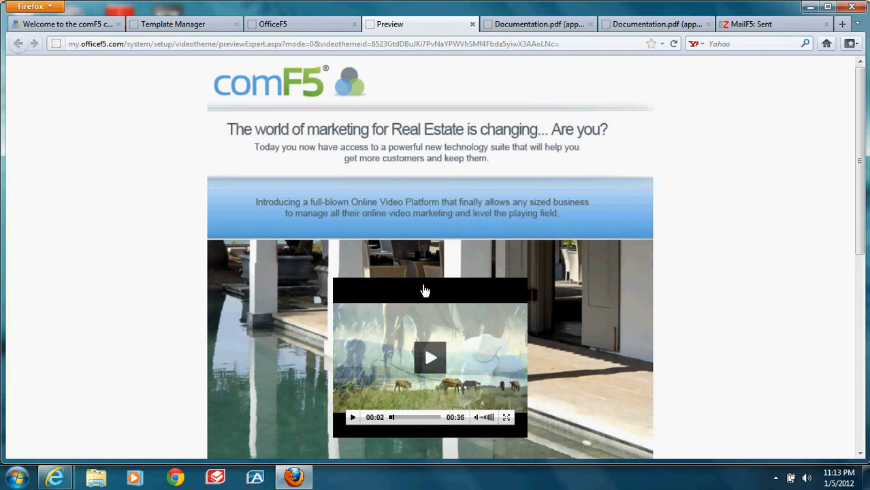
pyautogui.click(472, 25)
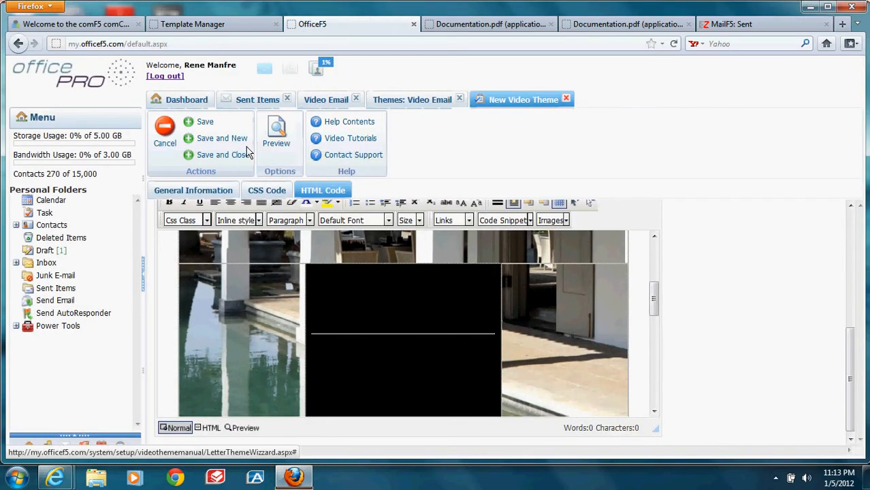
pyautogui.click(228, 139)
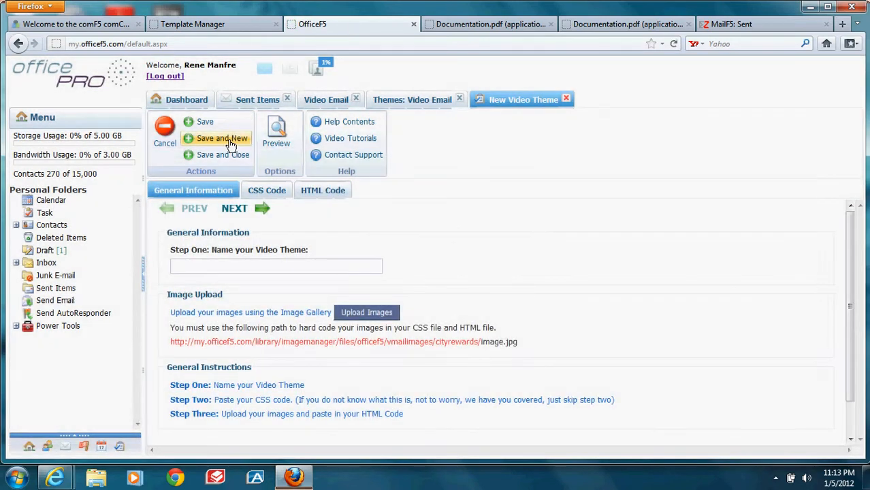
# Step: Switch to the Template Manager, close the Real Estate HTML source editor and expand the Industry folder of the system templates
pyautogui.click(221, 28)
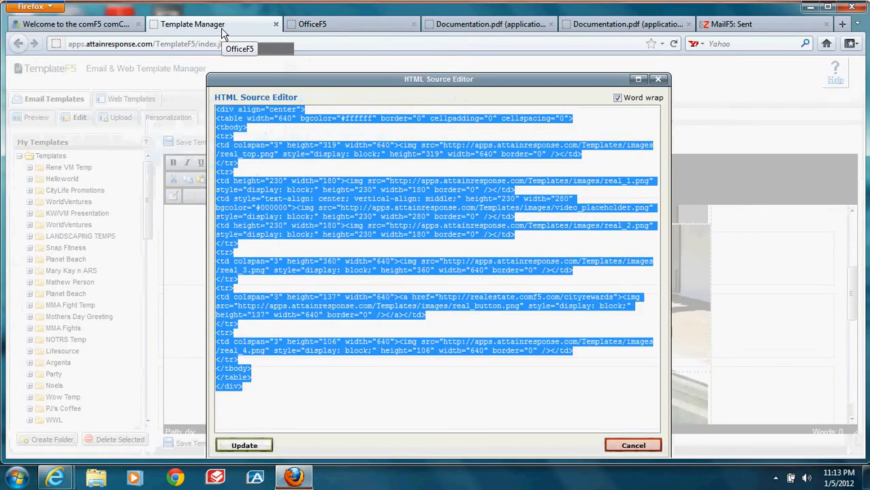
pyautogui.click(658, 80)
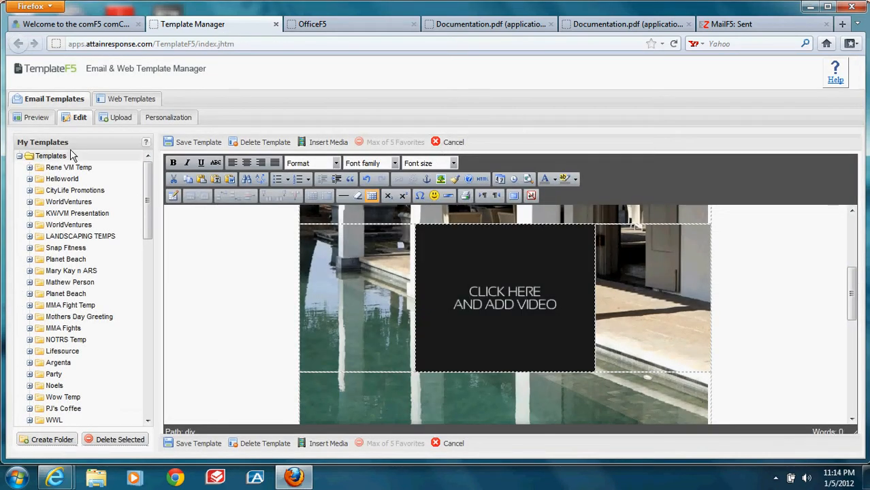
pyautogui.click(38, 118)
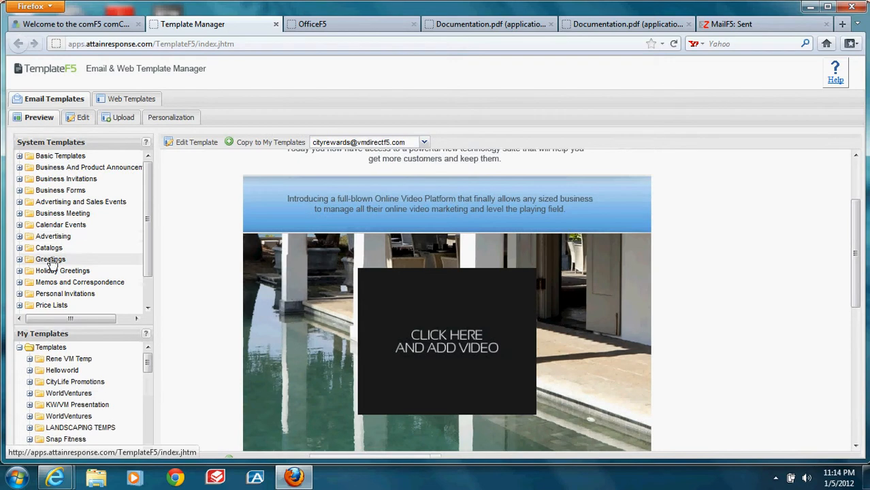
pyautogui.scroll(-2, 149, 252)
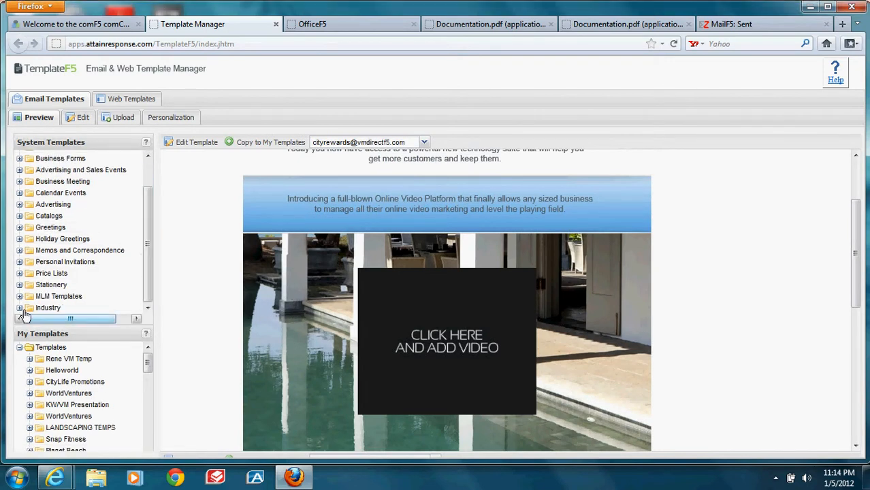
pyautogui.moveTo(148, 231); pyautogui.dragTo(150, 281)
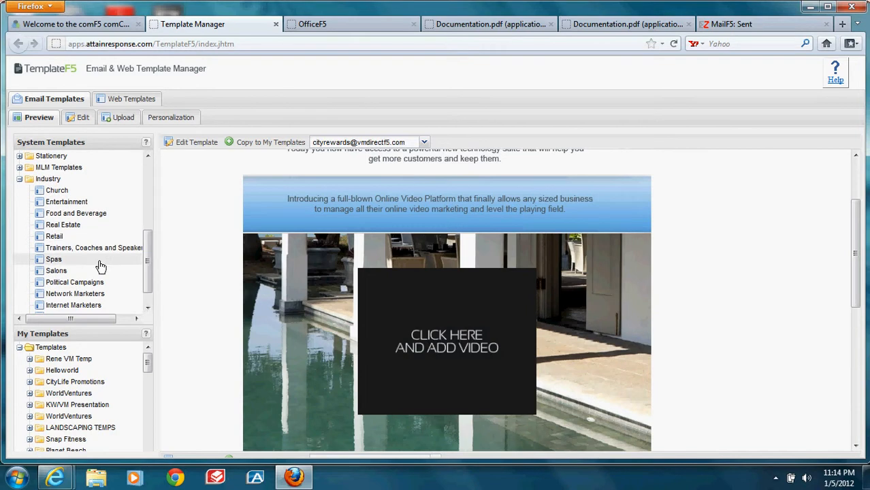
# Step: Open the Retail industry template for editing by saving a copy named Retail in My Templates
pyautogui.click(58, 238)
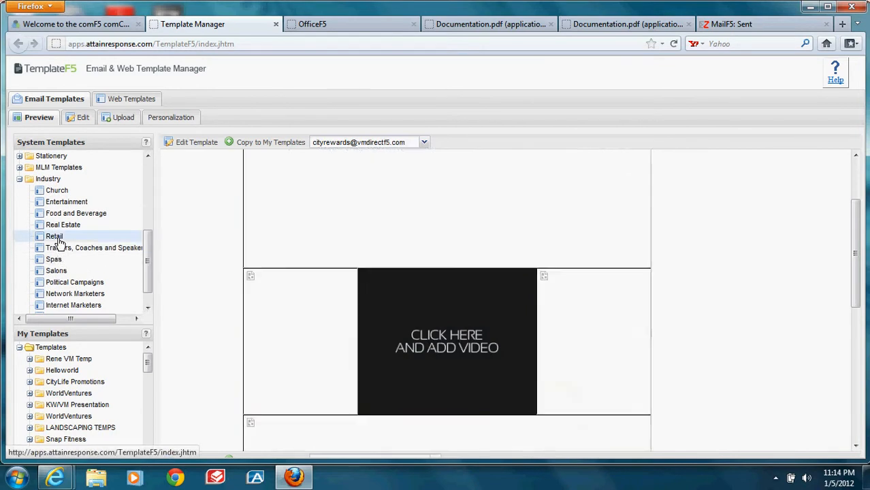
pyautogui.click(196, 143)
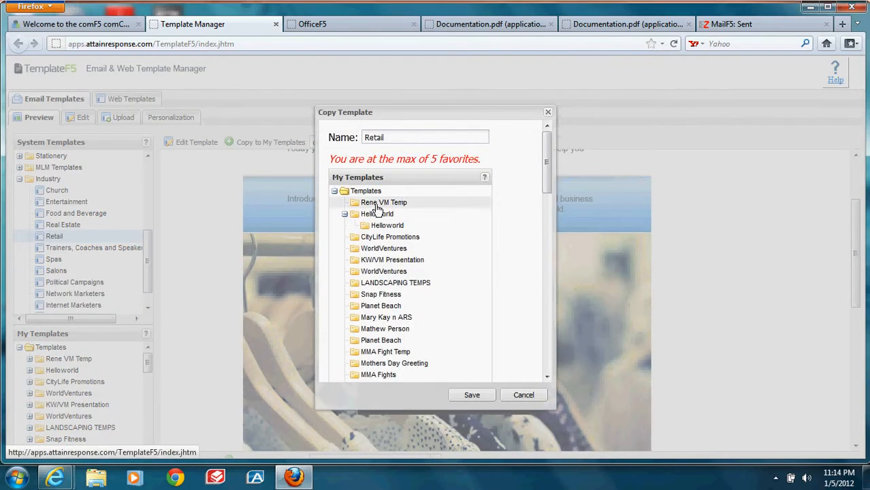
pyautogui.click(467, 395)
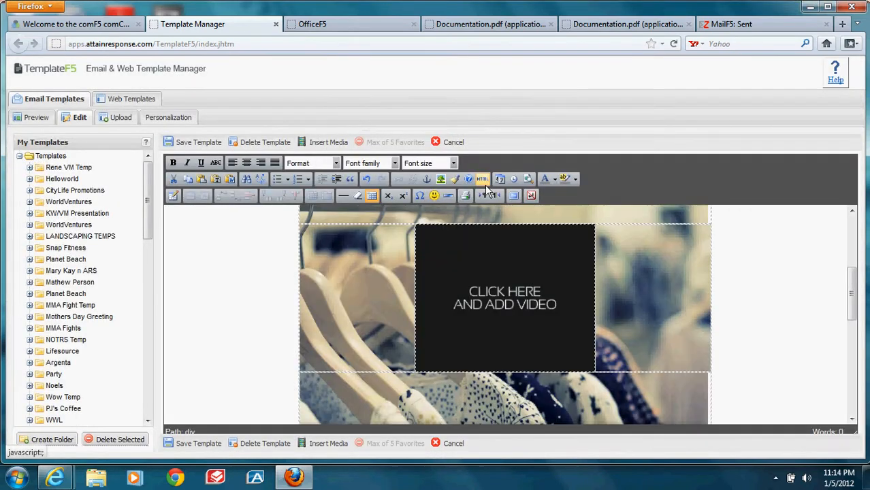
pyautogui.click(483, 180)
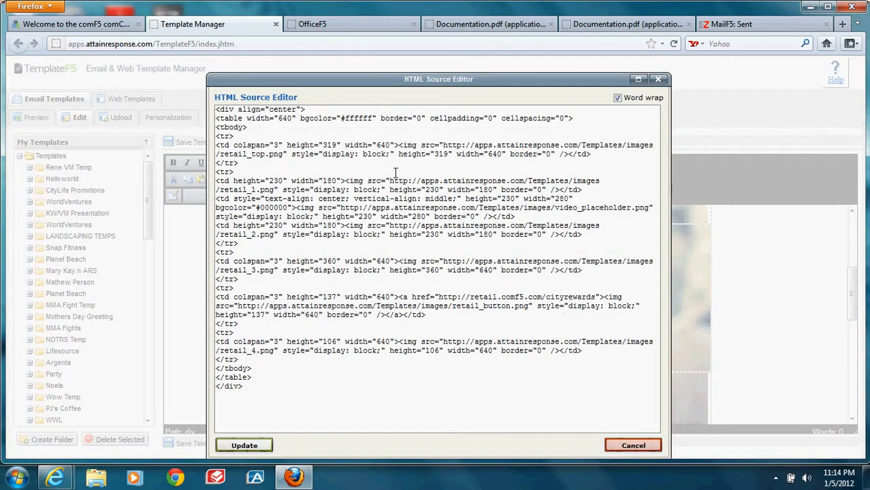
pyautogui.rightClick(394, 182)
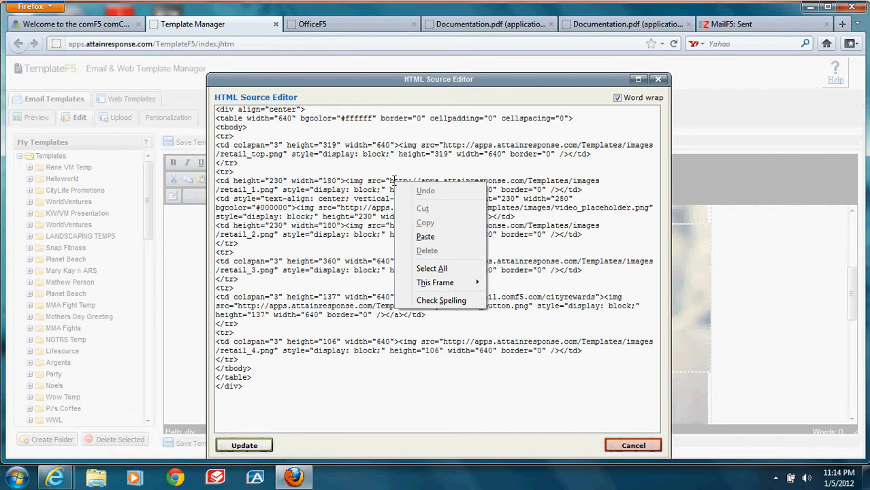
pyautogui.click(435, 269)
pyautogui.press('Delete')
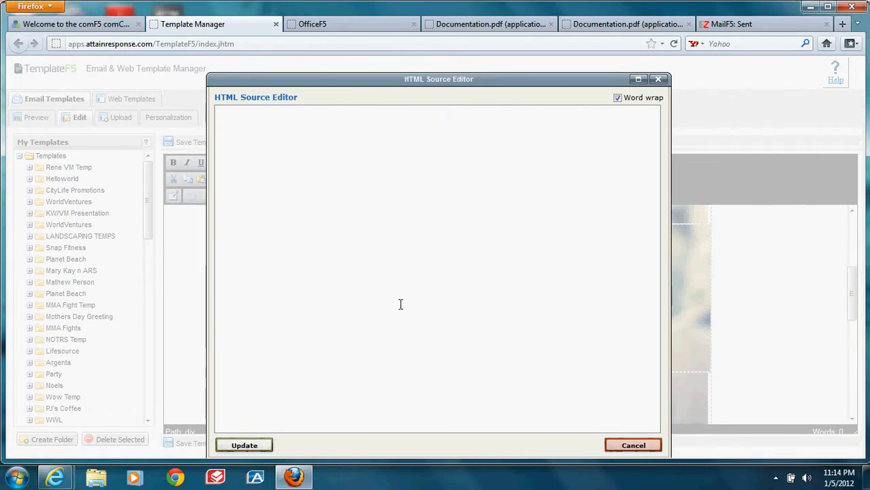
pyautogui.click(658, 80)
# Step: Copy the entire HTML source of the Retail template from its HTML Source Editor
pyautogui.click(482, 179)
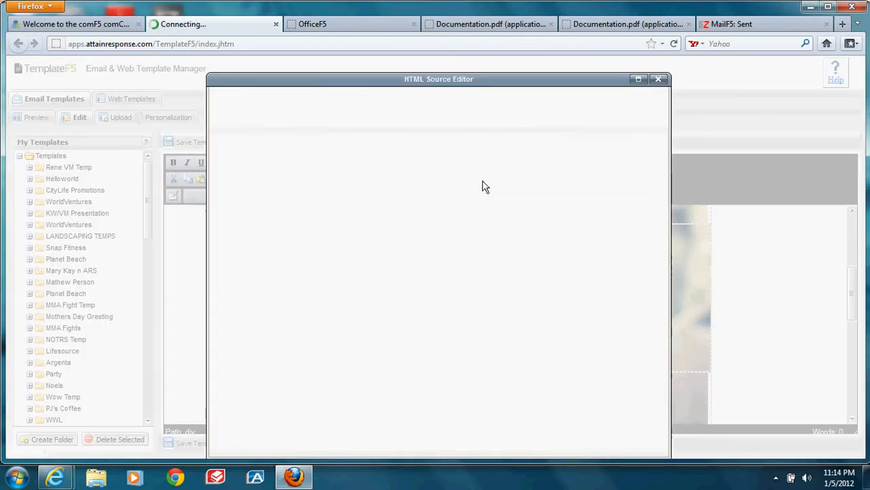
pyautogui.rightClick(402, 192)
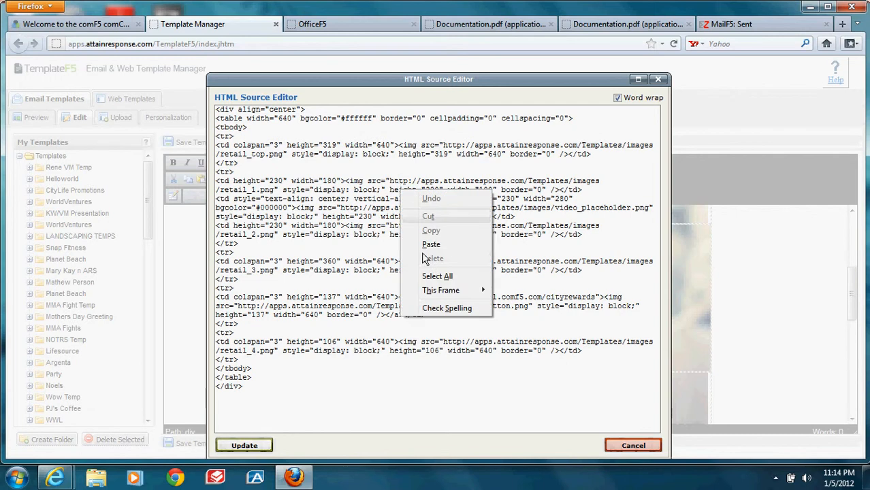
pyautogui.click(435, 276)
pyautogui.rightClick(415, 227)
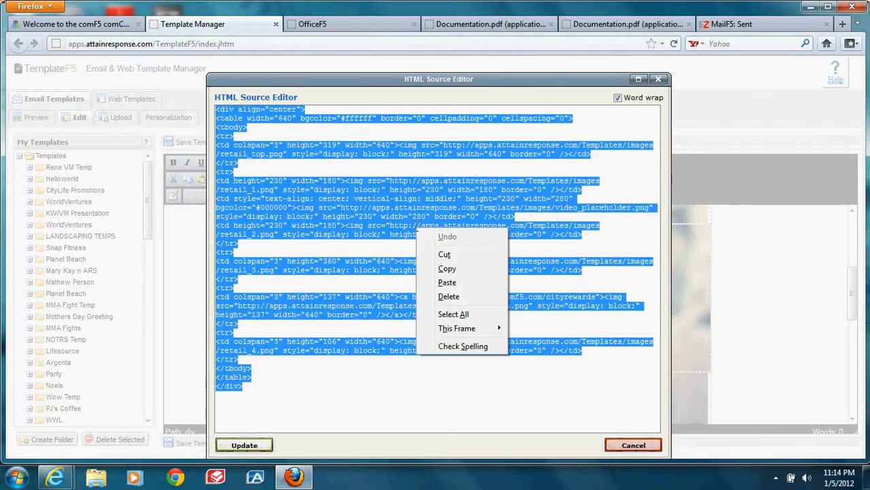
pyautogui.click(440, 270)
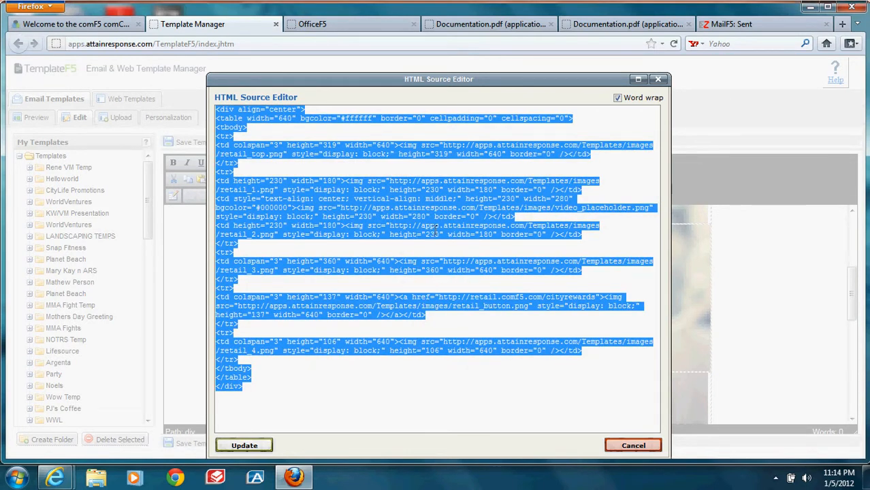
# Step: Close the HTML source editor of the Retail template in the Template Manager
pyautogui.click(391, 25)
pyautogui.click(296, 265)
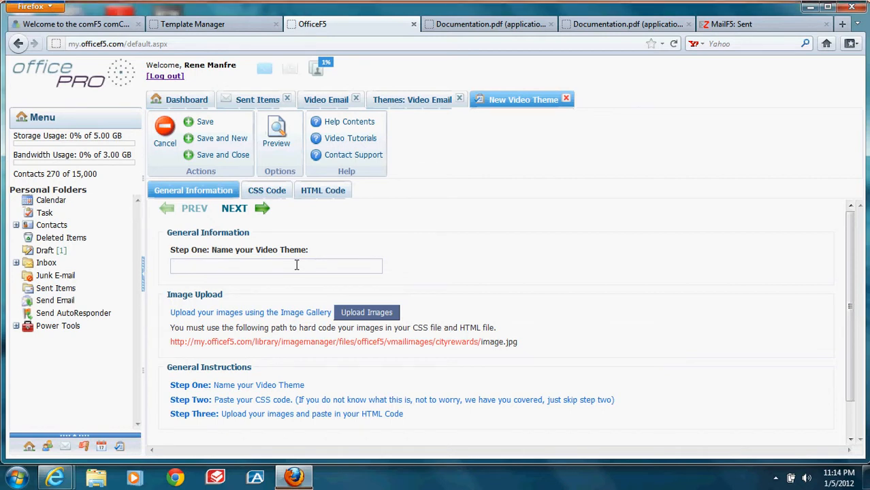
pyautogui.click(260, 27)
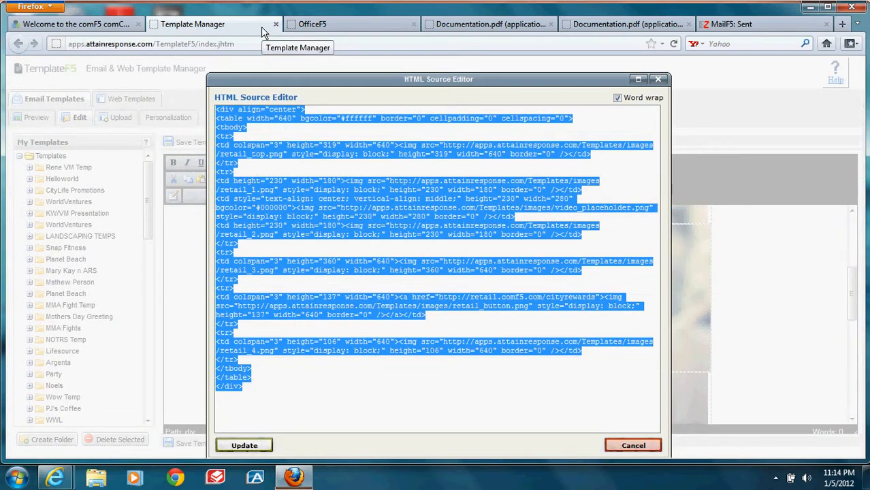
pyautogui.click(658, 81)
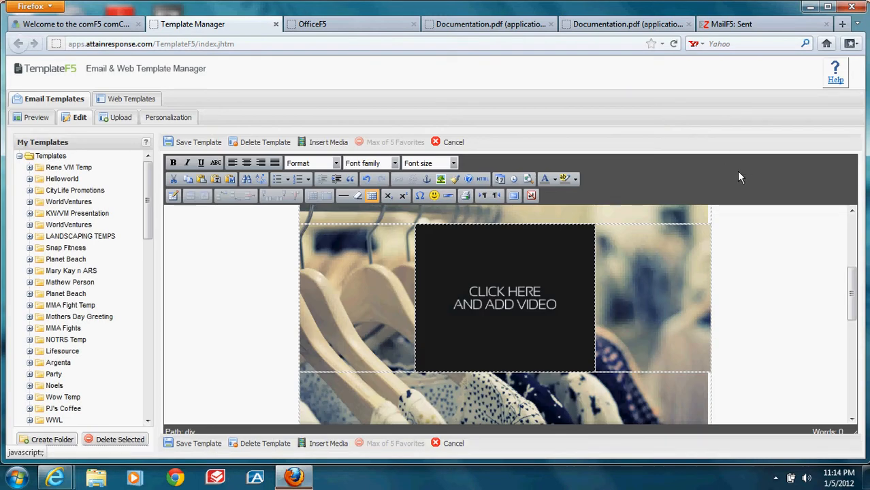
# Step: Switch to OfficeF5 and name the new video theme Retail
pyautogui.click(381, 23)
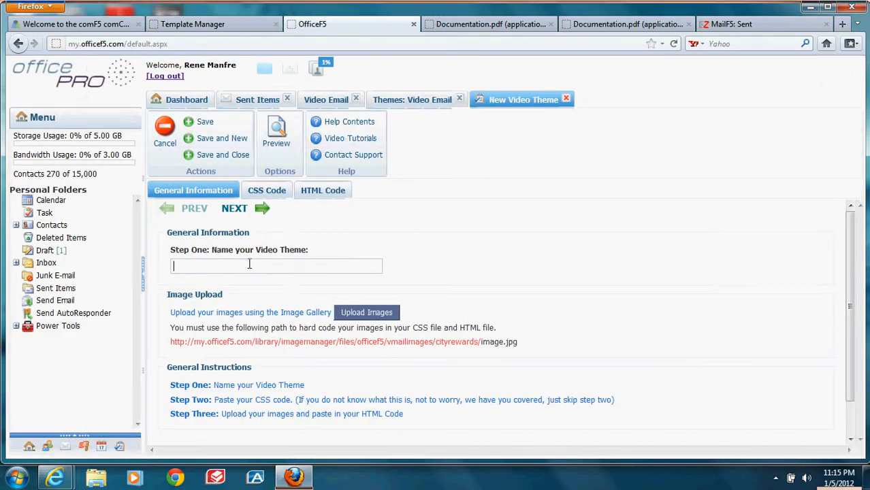
pyautogui.write('Re')
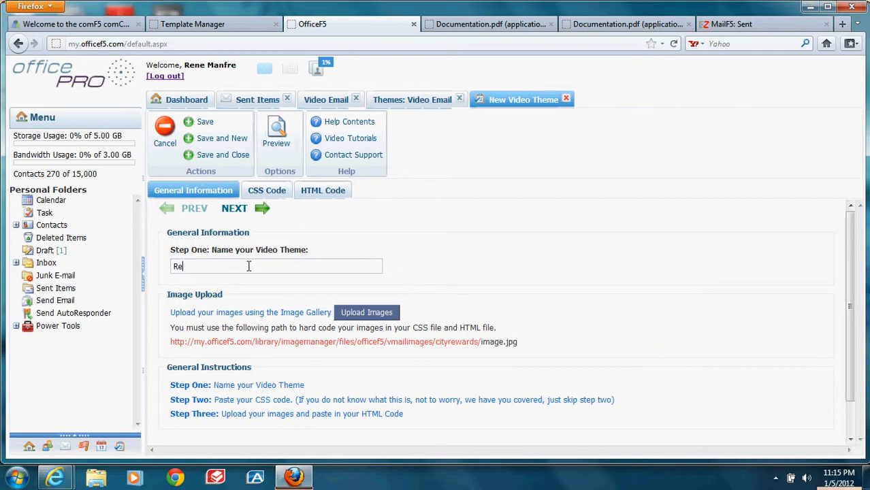
pyautogui.write('atil')
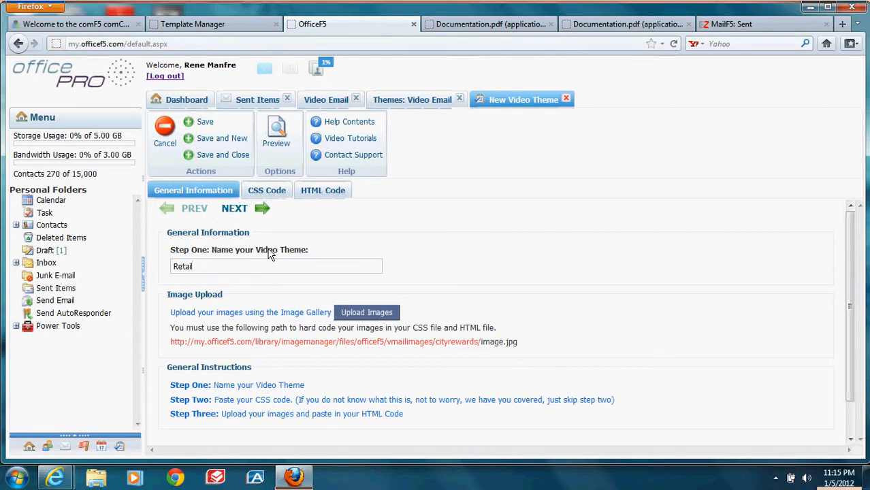
# Step: Delete all of the default CSS code from the Retail video theme
pyautogui.click(244, 218)
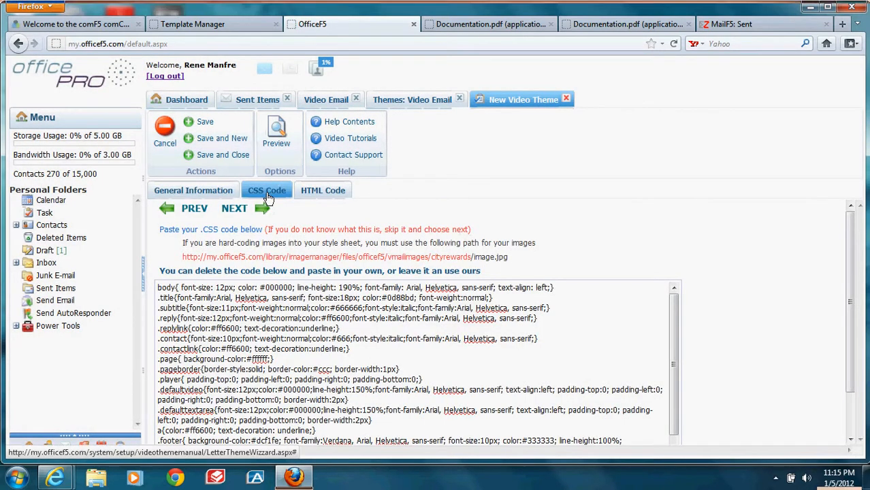
pyautogui.rightClick(270, 324)
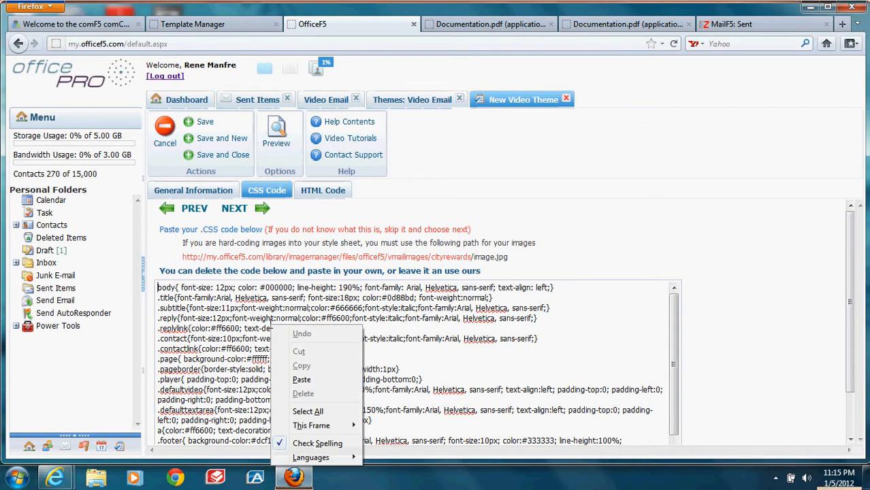
pyautogui.click(301, 413)
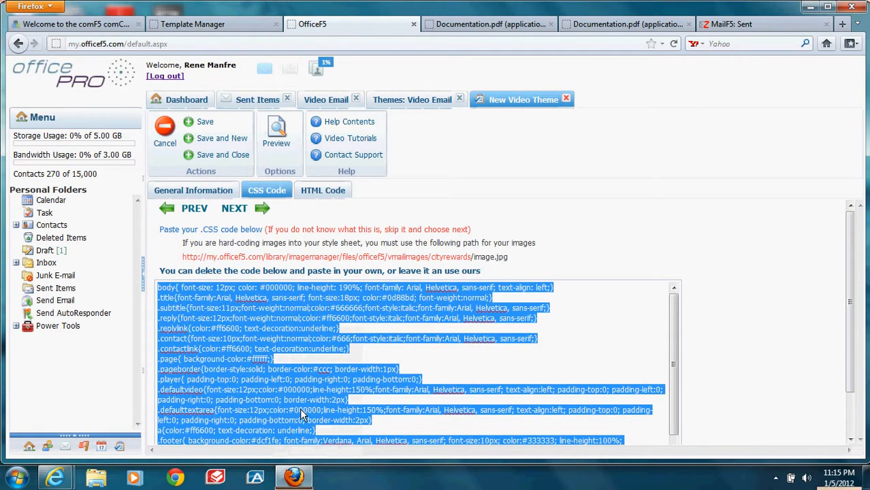
pyautogui.press('Delete')
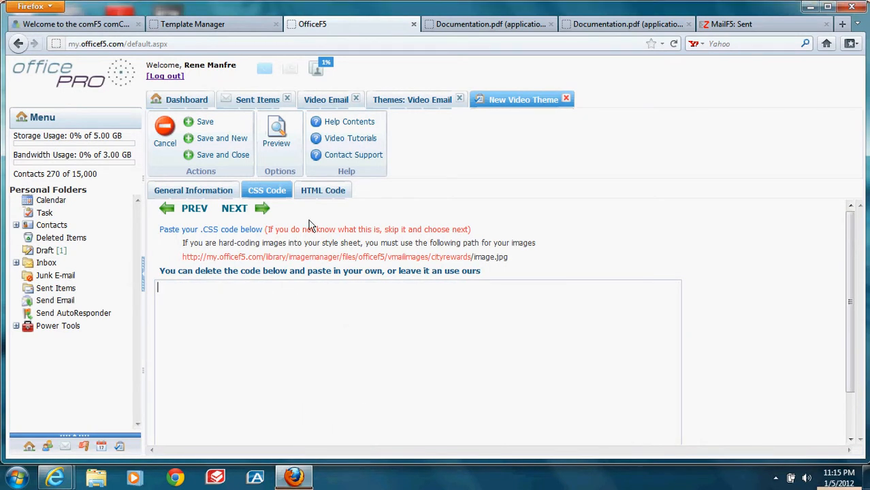
# Step: Paste the copied Retail template source into the HTML view of the theme's HTML code editor
pyautogui.click(238, 209)
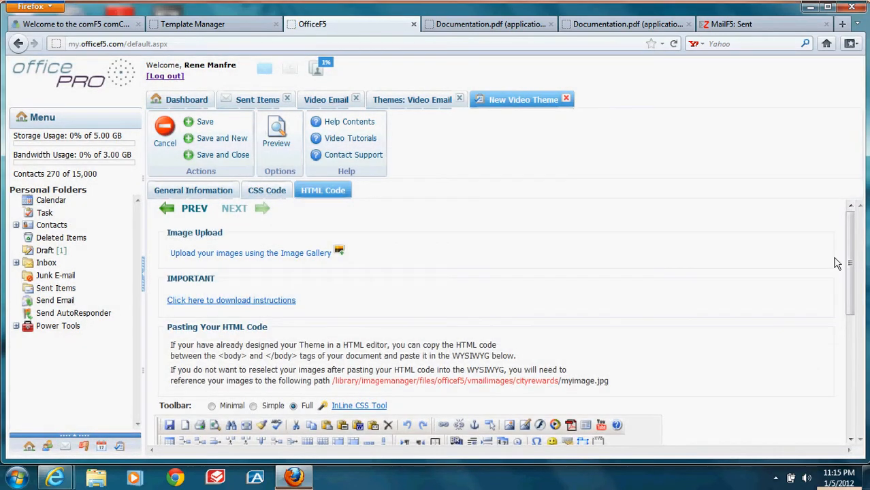
pyautogui.moveTo(851, 248); pyautogui.dragTo(850, 372)
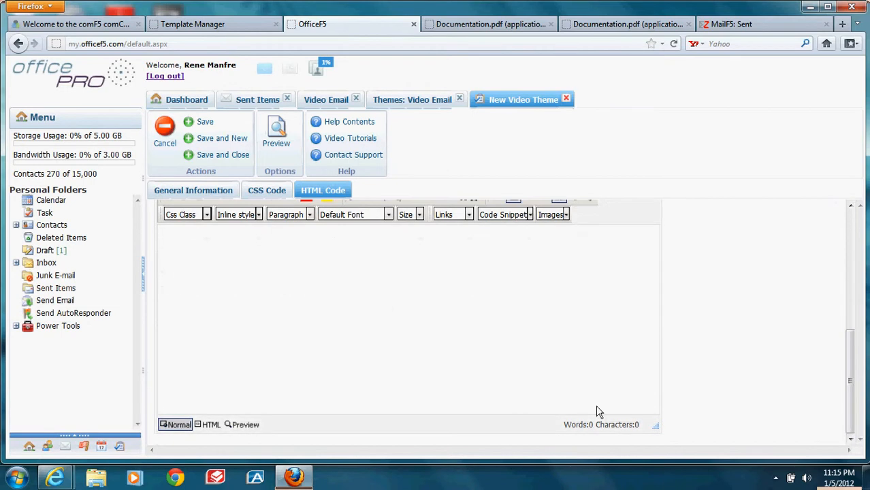
pyautogui.click(213, 424)
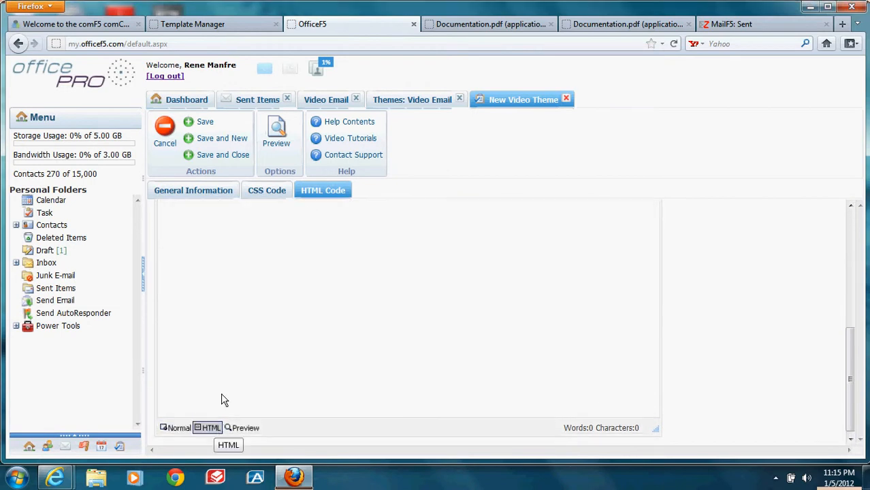
pyautogui.rightClick(260, 283)
pyautogui.click(287, 362)
pyautogui.rightClick(274, 343)
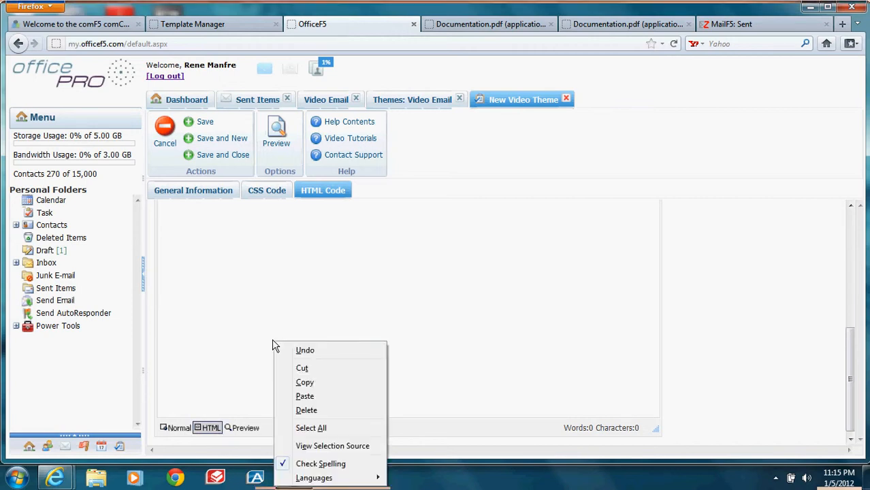
pyautogui.click(305, 395)
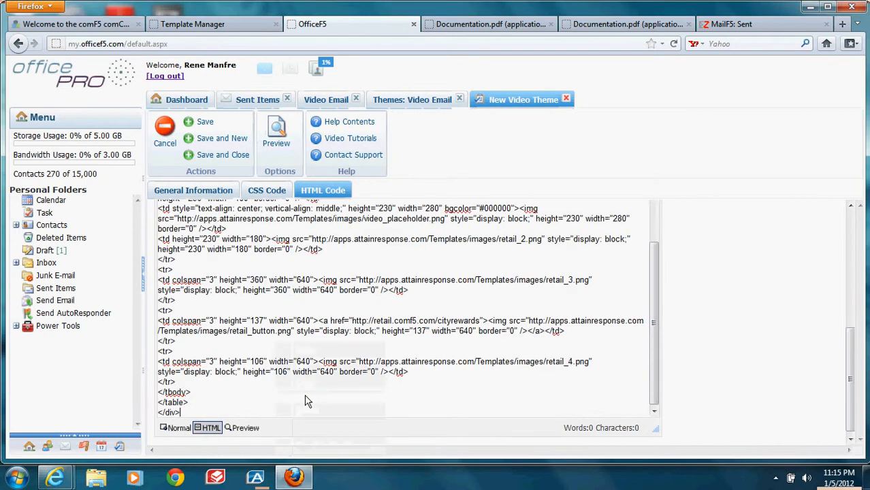
# Step: Replace the "Click here and add video" placeholder image in the design view with the white marker text AAAAAAAA
pyautogui.click(177, 429)
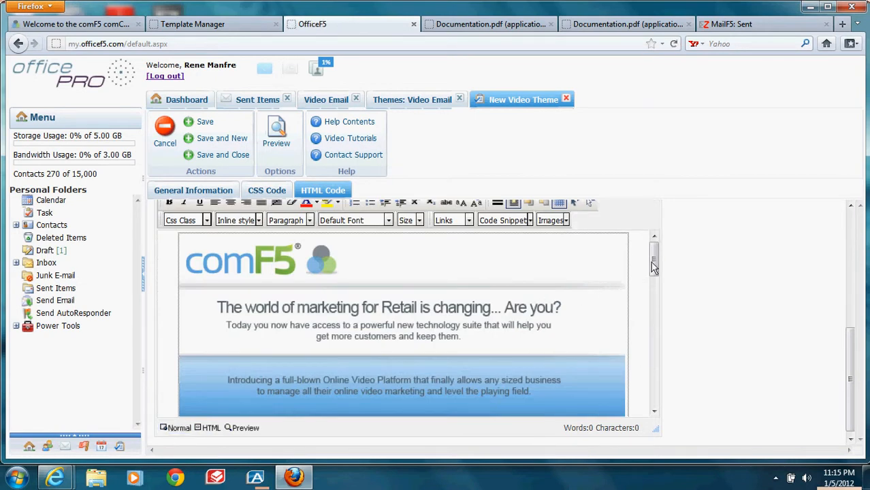
pyautogui.moveTo(654, 266); pyautogui.dragTo(654, 315)
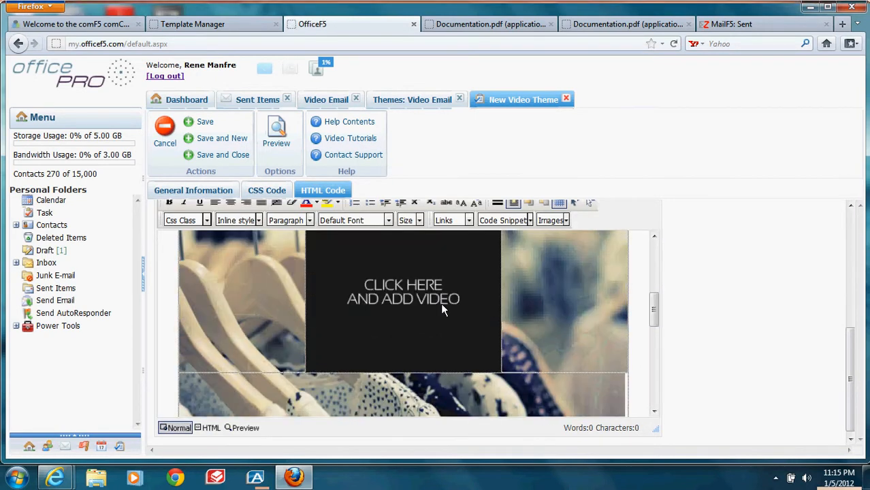
pyautogui.click(413, 294)
pyautogui.press('Delete')
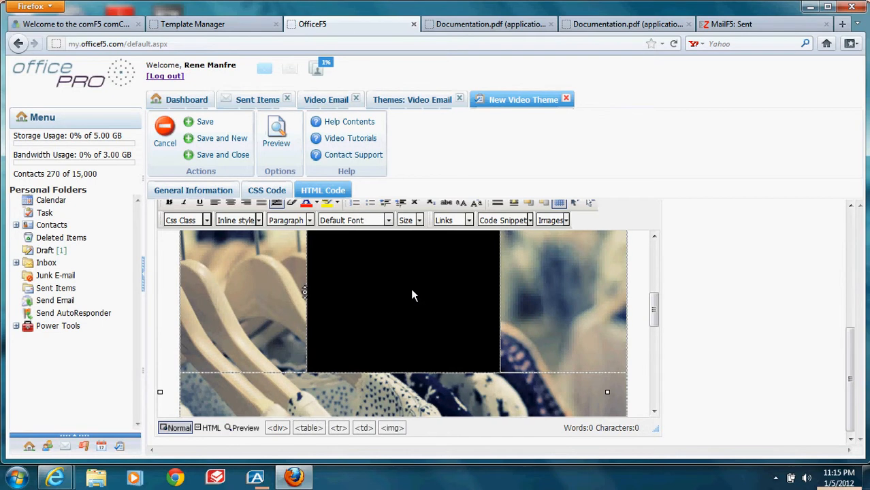
pyautogui.click(316, 202)
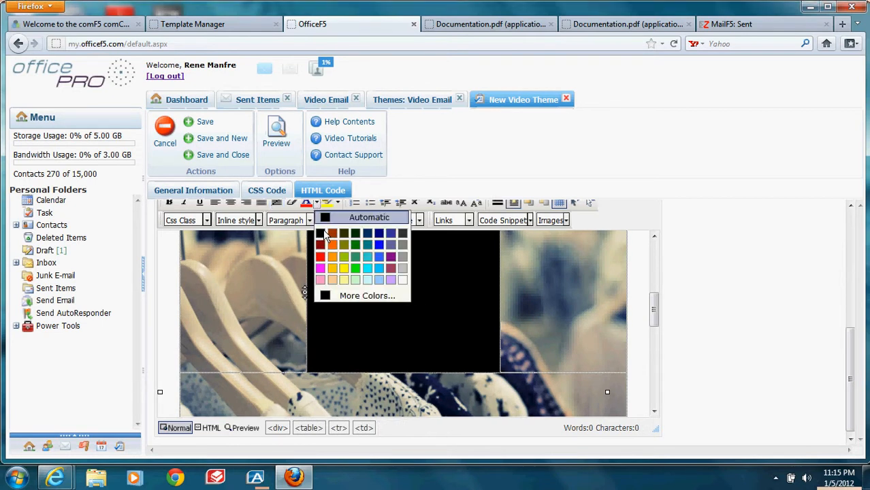
pyautogui.click(391, 281)
pyautogui.write('AAAAAAAA')
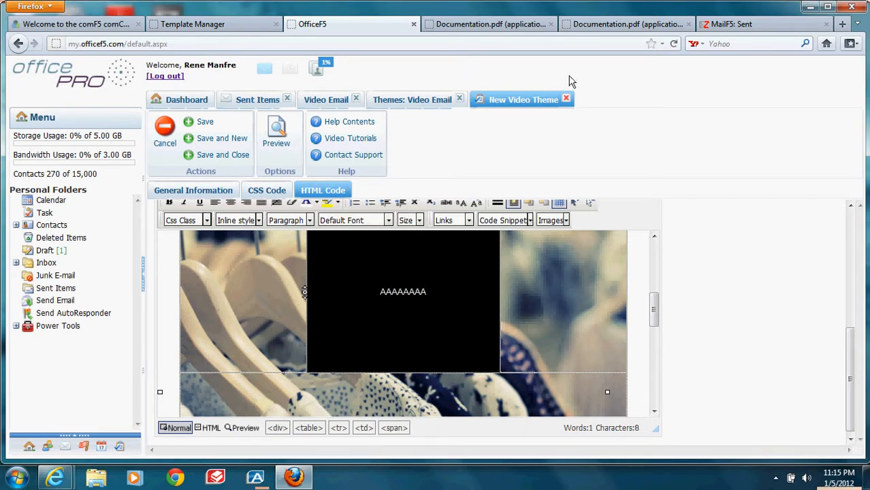
# Step: Show the theme's HTML source, and copy the 280 x 230 video iframe code for existing comF5 templates from Documentation.pdf
pyautogui.click(211, 428)
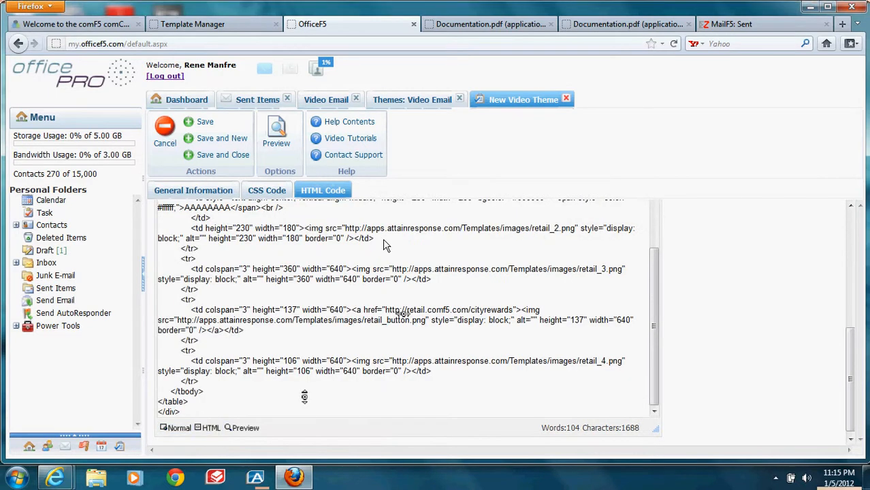
pyautogui.click(499, 26)
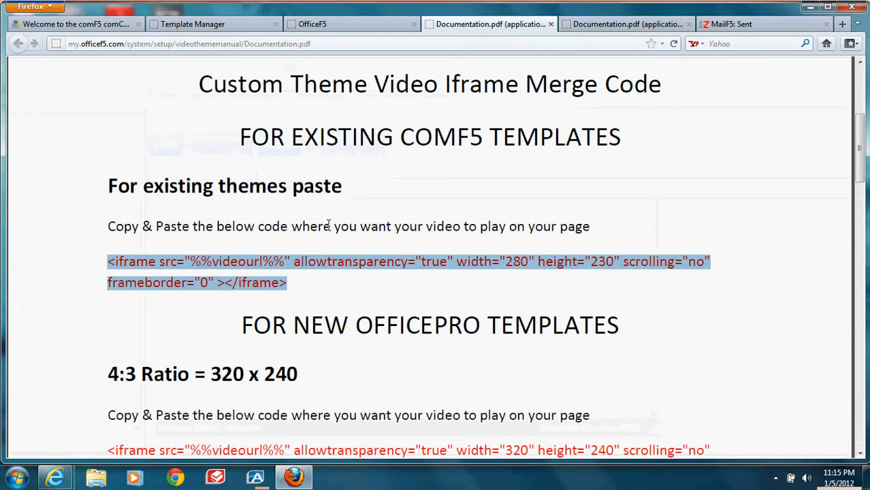
pyautogui.rightClick(267, 291)
pyautogui.click(299, 295)
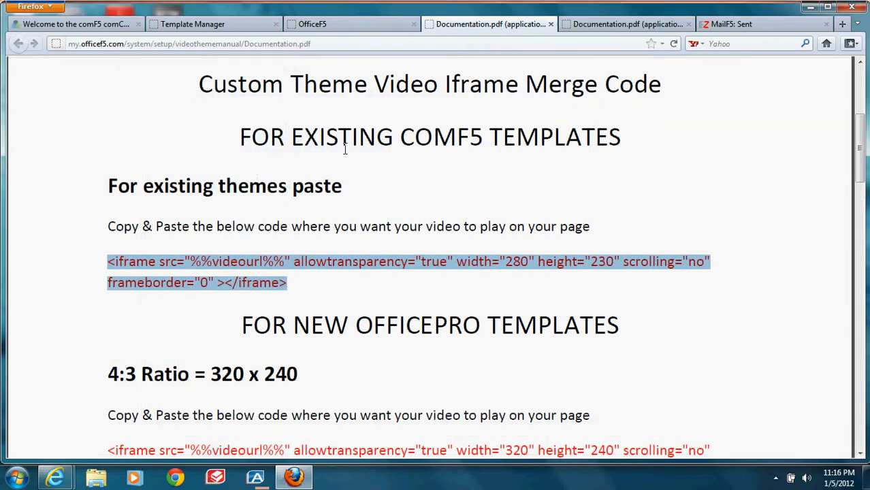
# Step: Replace the AAAAAAAA marker in the OfficeF5 theme's HTML source with the copied iframe code and return to the design view
pyautogui.click(374, 27)
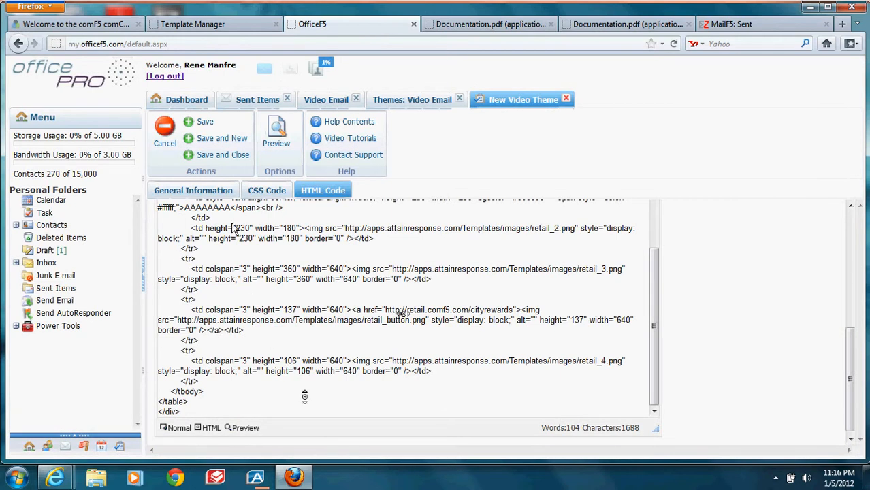
pyautogui.moveTo(231, 207); pyautogui.dragTo(184, 210)
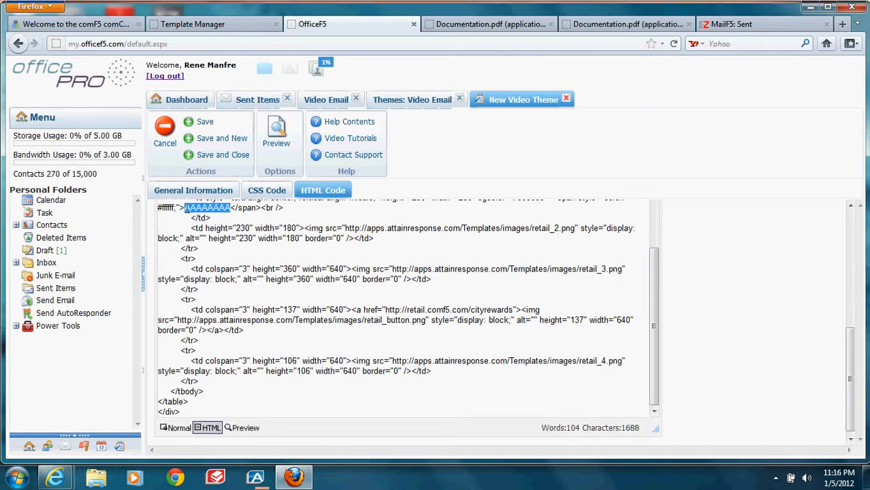
pyautogui.press('Delete')
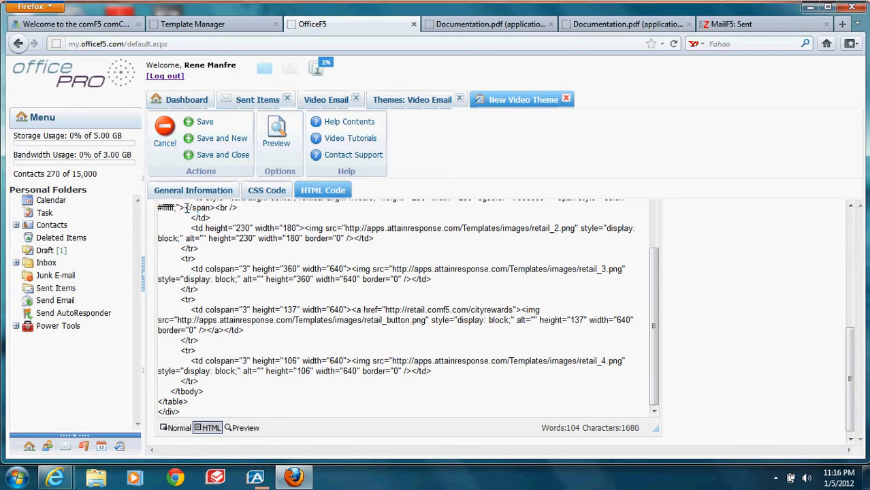
pyautogui.rightClick(184, 209)
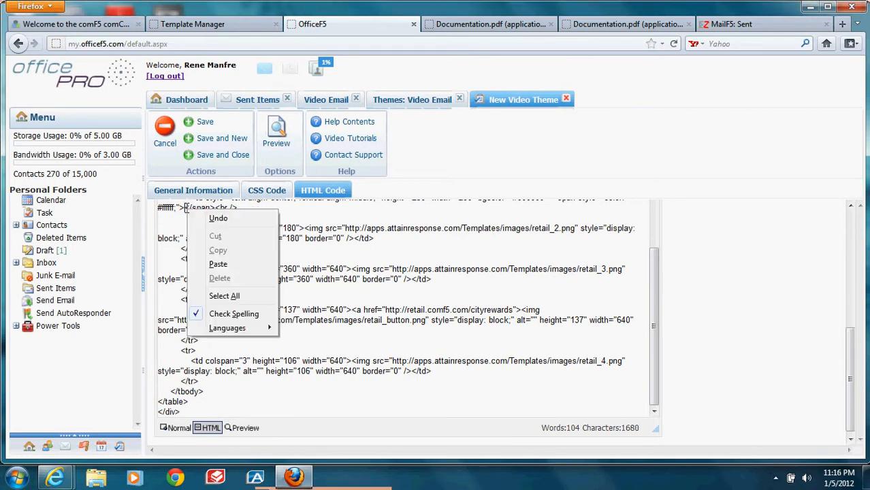
pyautogui.click(218, 264)
pyautogui.click(181, 429)
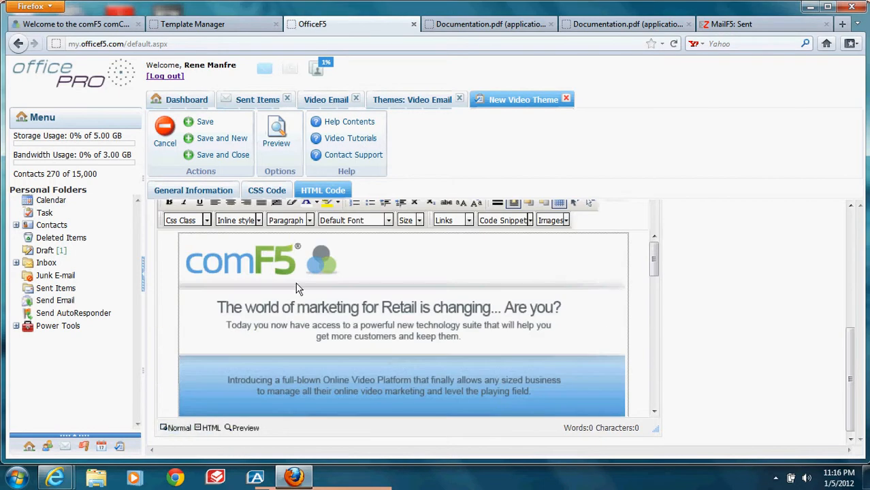
# Step: Preview the Retail theme with its embedded video, close the preview, and save the theme so that a new blank one starts
pyautogui.click(276, 136)
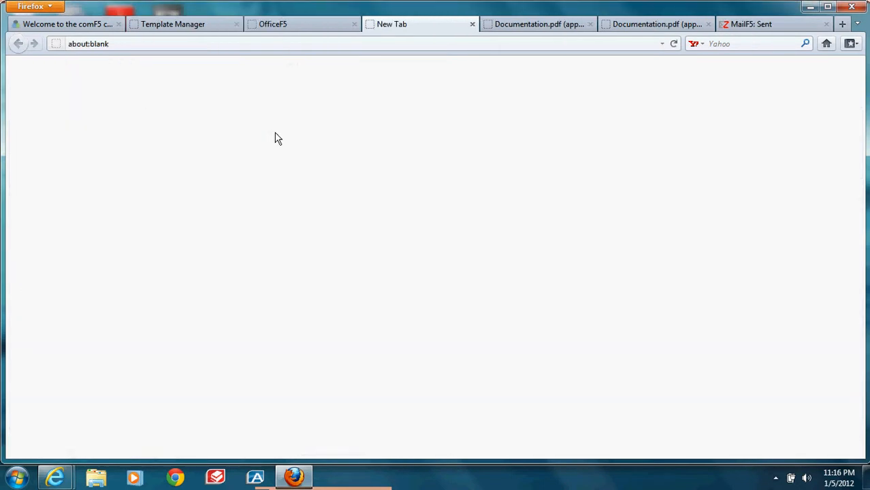
pyautogui.click(411, 358)
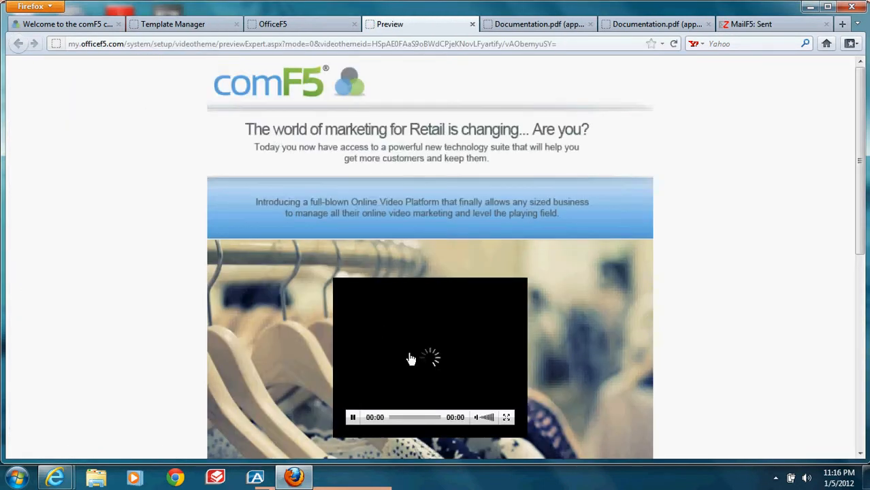
pyautogui.click(410, 358)
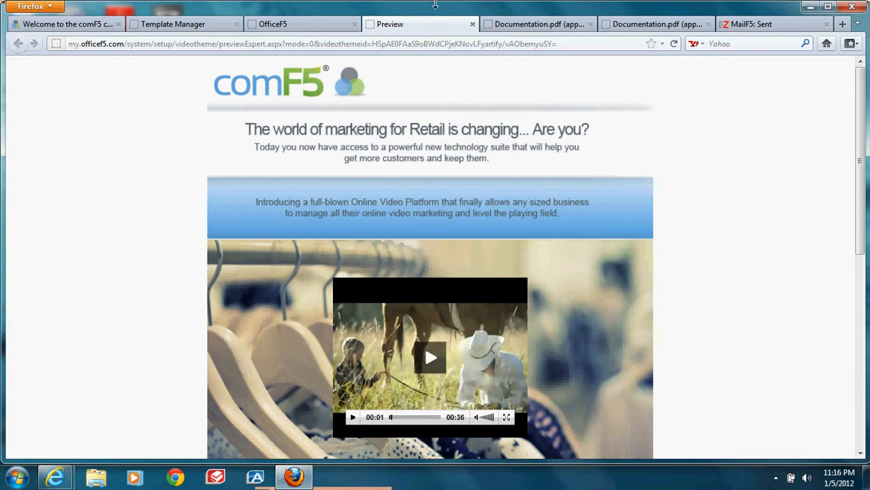
pyautogui.click(471, 26)
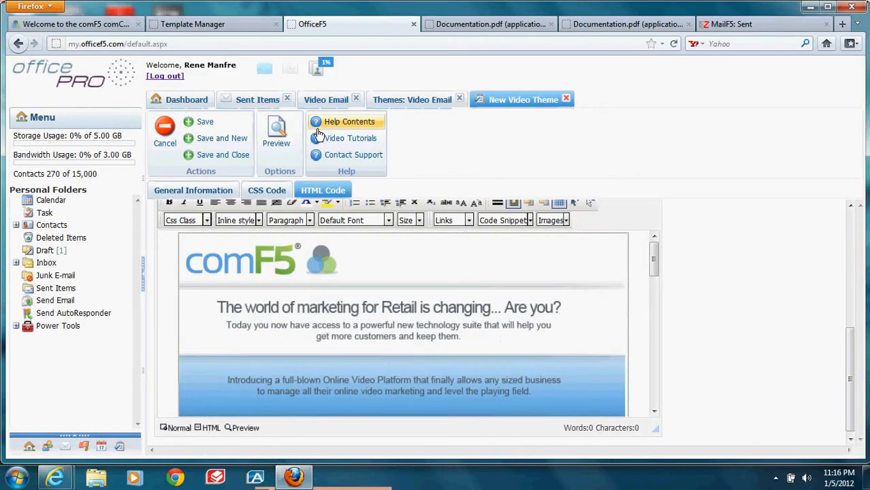
pyautogui.click(238, 140)
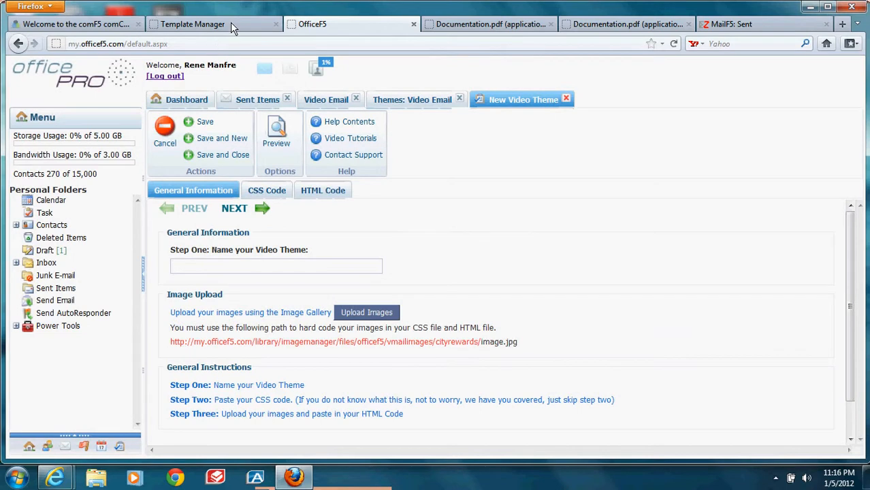
# Step: Switch to Template Manager and open the Industry template Trainers, Coaches and Speakers for editing as a copy saved in My Templates
pyautogui.click(231, 22)
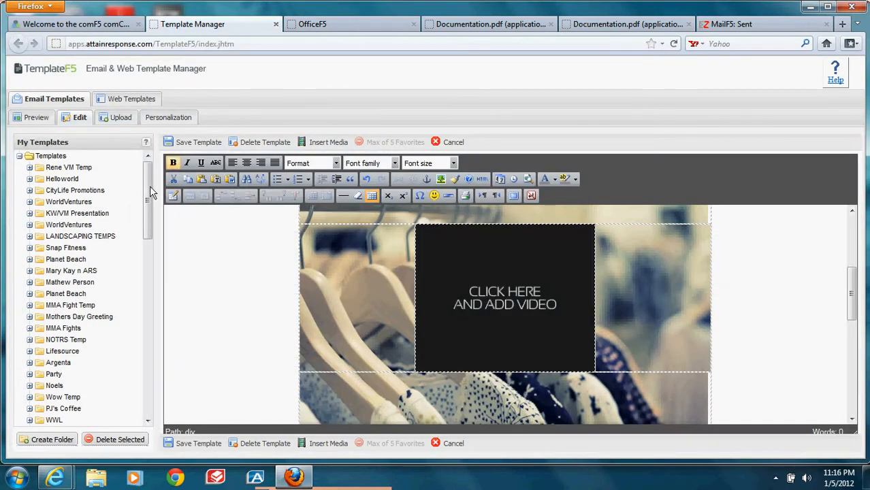
pyautogui.click(35, 120)
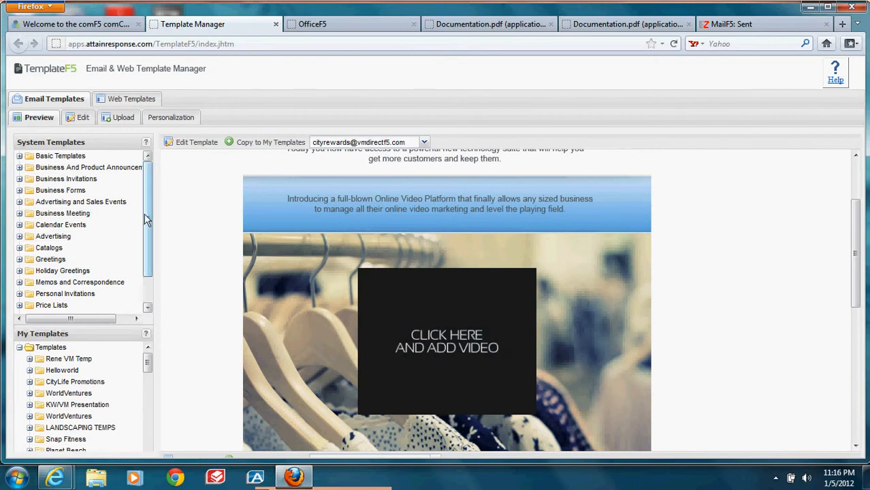
pyautogui.scroll(-1, 145, 214)
pyautogui.click(28, 307)
pyautogui.scroll(-1, 147, 214)
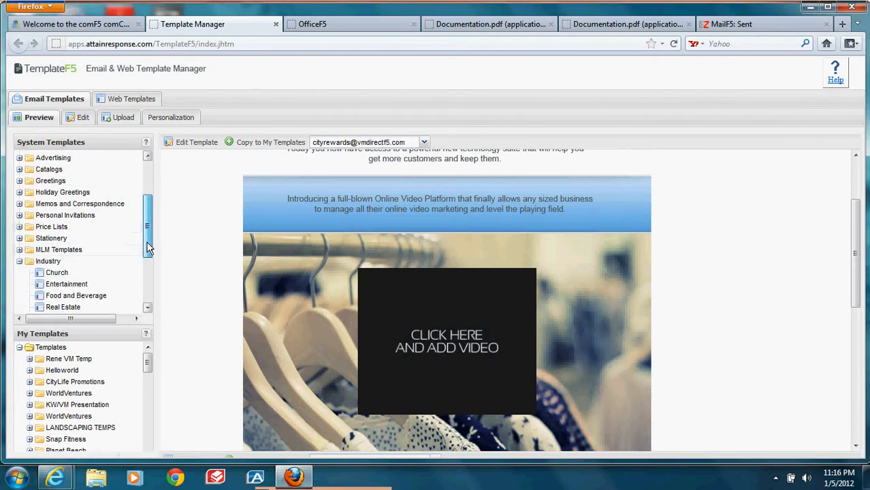
pyautogui.scroll(-2, 149, 248)
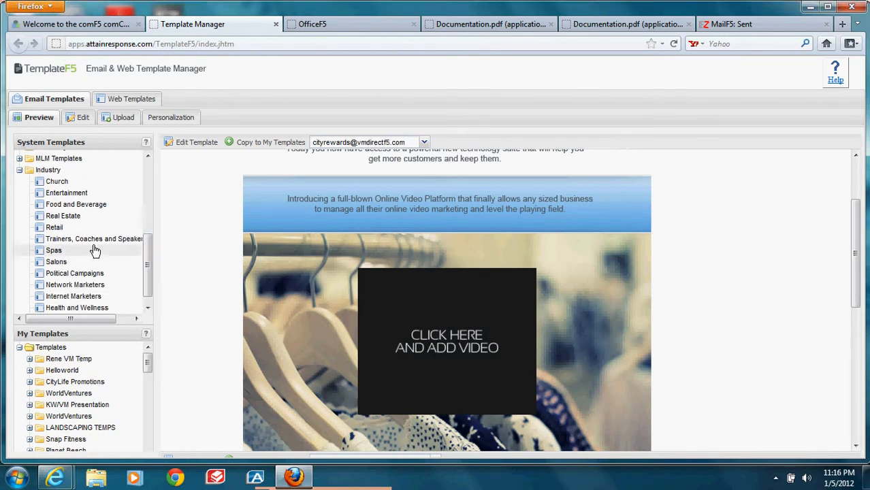
pyautogui.click(96, 244)
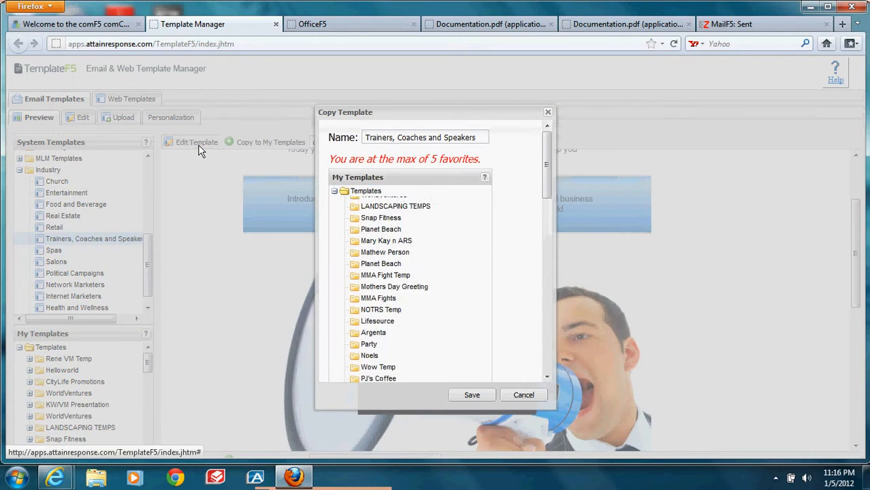
pyautogui.click(392, 227)
pyautogui.click(471, 394)
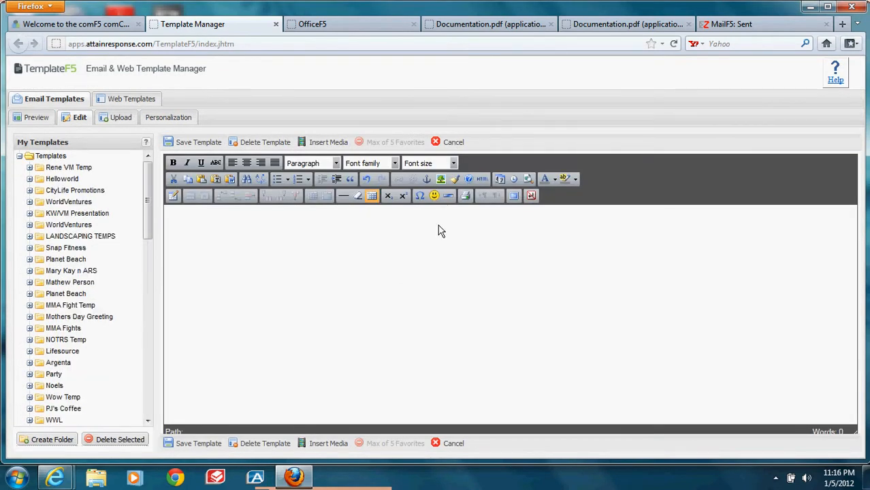
# Step: Open the HTML source of the Trainers, Coaches and Speakers template and copy all of its code
pyautogui.click(484, 179)
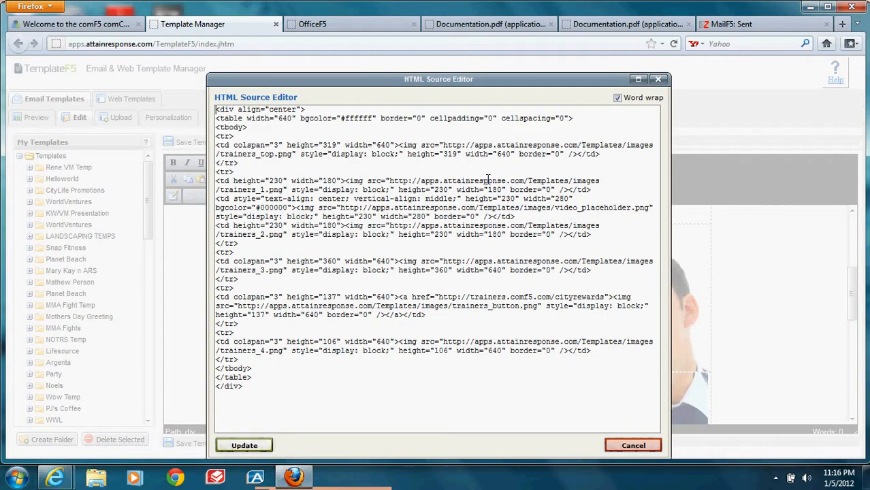
pyautogui.rightClick(437, 186)
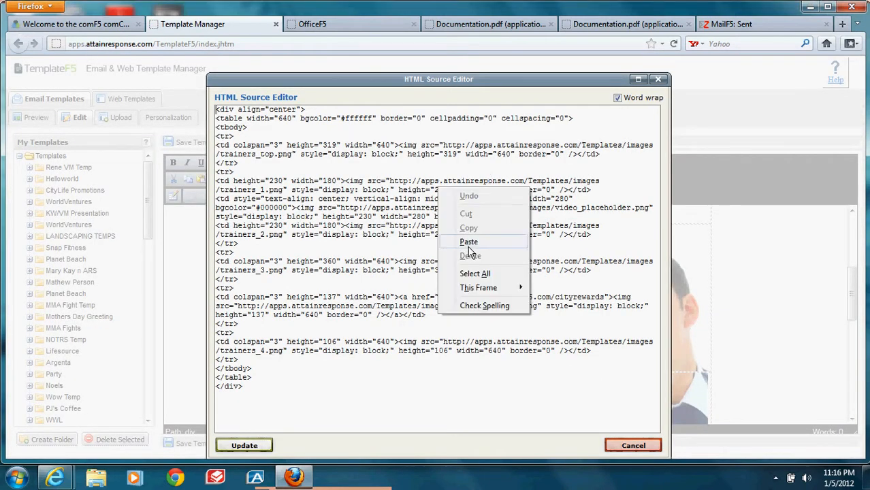
pyautogui.click(470, 275)
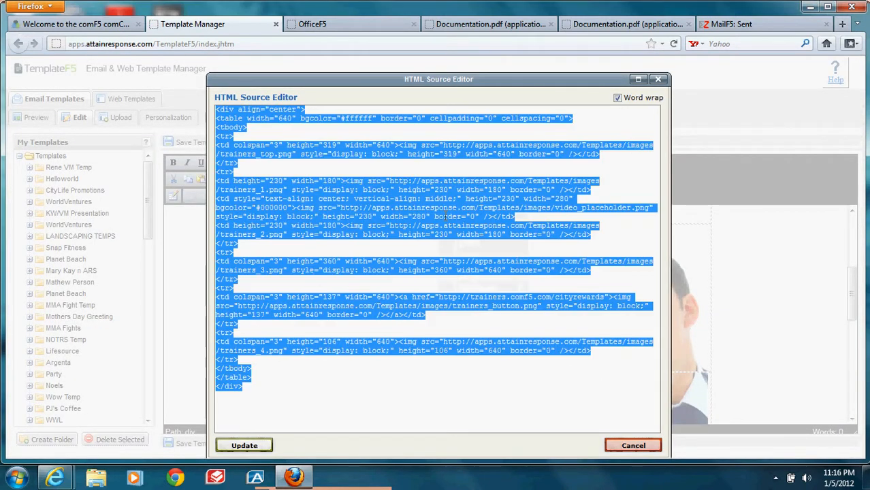
pyautogui.rightClick(447, 219)
pyautogui.click(476, 259)
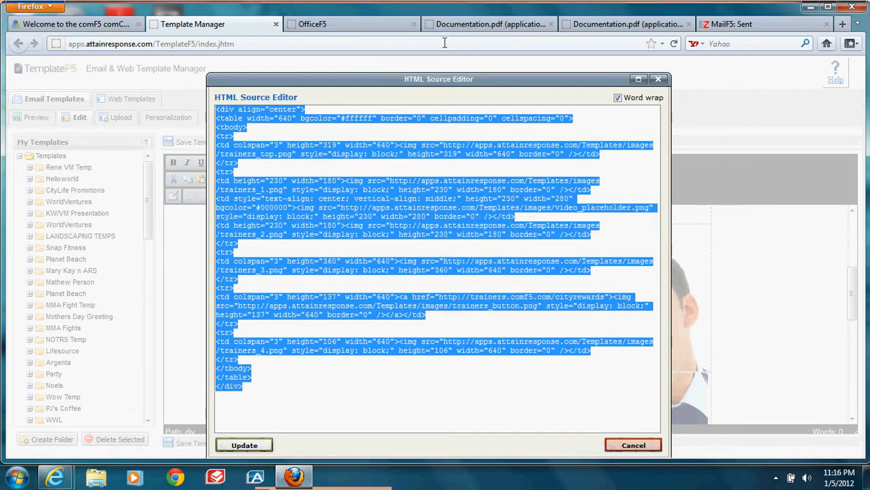
# Step: Switch to OfficeF5 and name the new video theme Trainers and Coach
pyautogui.click(400, 28)
pyautogui.click(291, 265)
pyautogui.write('Tra')
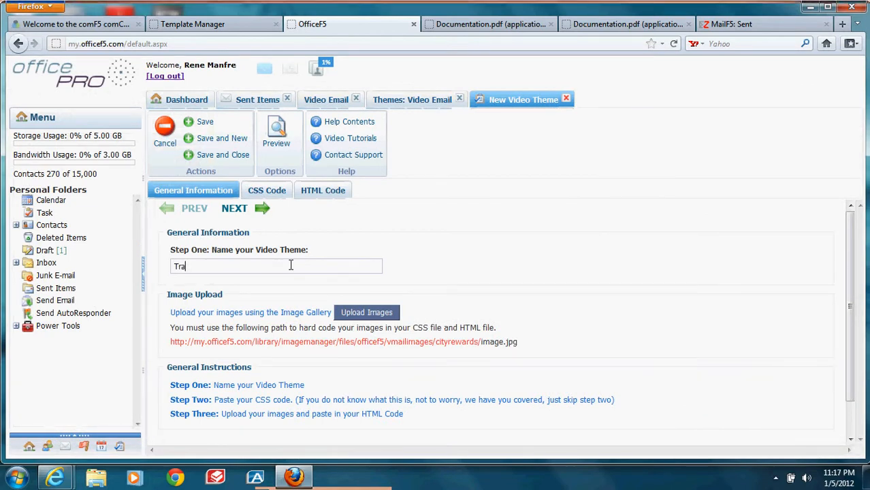
pyautogui.write('iners and Coachs')
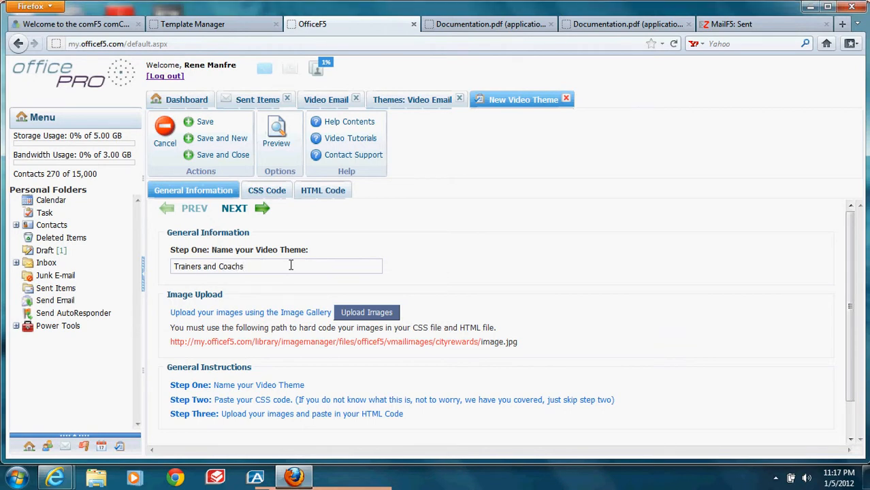
pyautogui.press('BackSpace')
# Step: Delete all the default CSS code from the new video theme
pyautogui.click(259, 191)
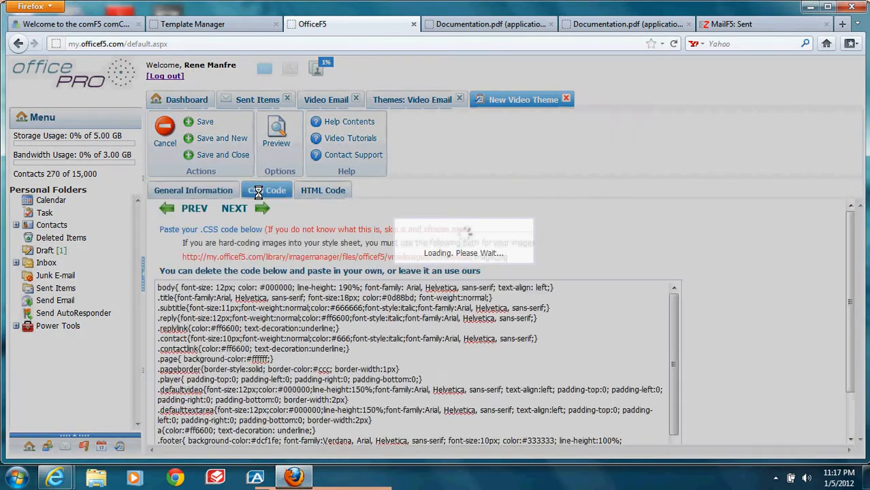
pyautogui.rightClick(286, 311)
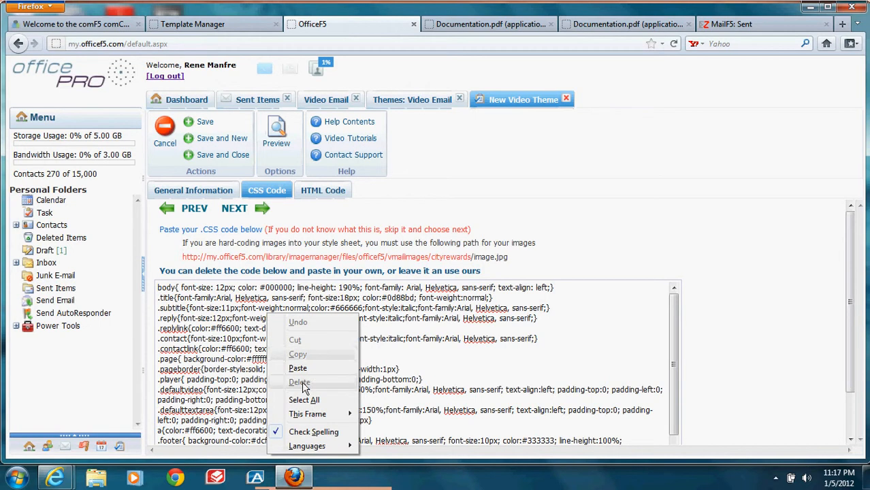
pyautogui.click(304, 402)
pyautogui.press('Delete')
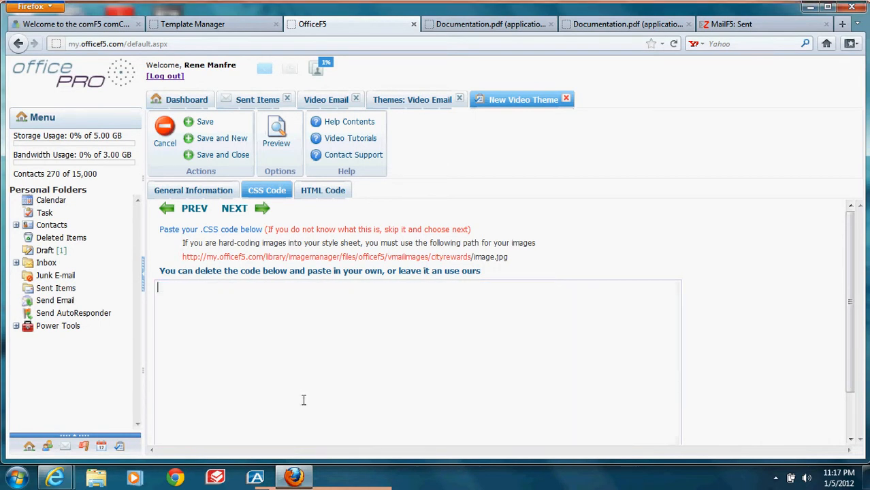
# Step: Paste the copied template code into the theme's HTML source and return to the design view
pyautogui.click(237, 214)
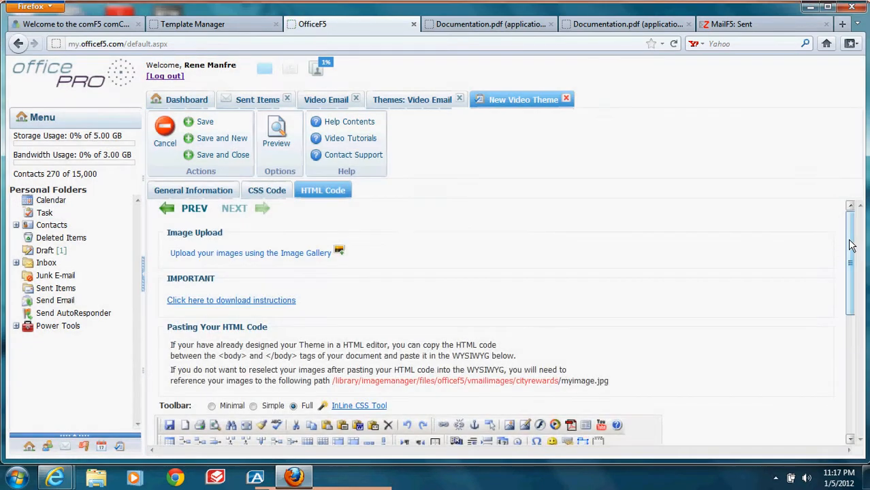
pyautogui.scroll(-2, 851, 273)
pyautogui.moveTo(852, 273); pyautogui.dragTo(854, 379)
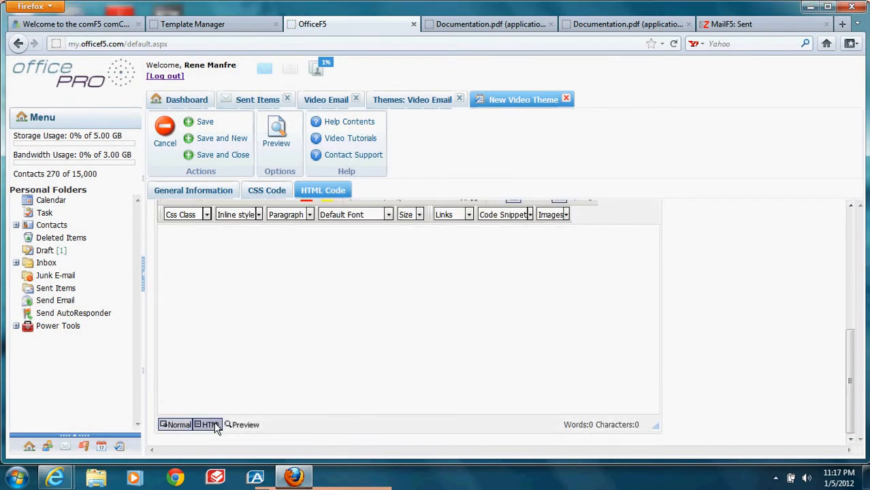
pyautogui.click(206, 424)
pyautogui.rightClick(285, 280)
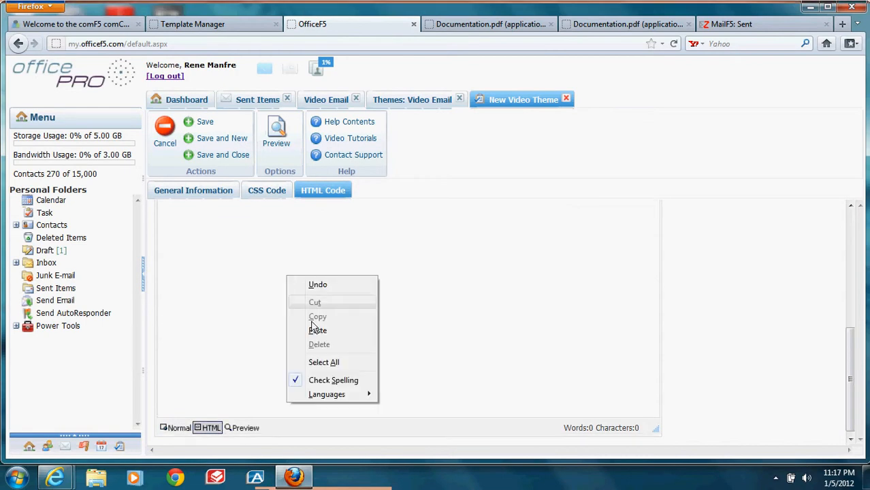
pyautogui.click(312, 329)
pyautogui.click(178, 428)
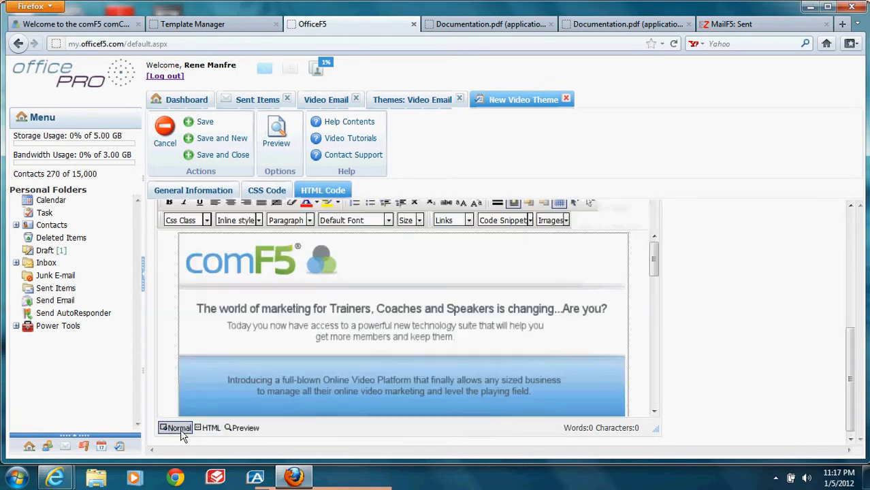
# Step: Replace the "Click here and add video" placeholder image in the design view with the white marker text AAAAAAA
pyautogui.moveTo(654, 271); pyautogui.dragTo(653, 319)
pyautogui.click(416, 307)
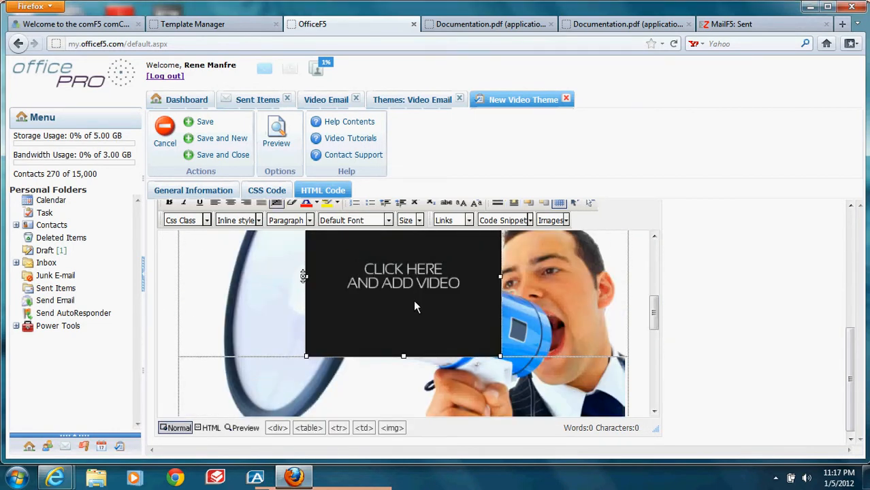
pyautogui.press('Delete')
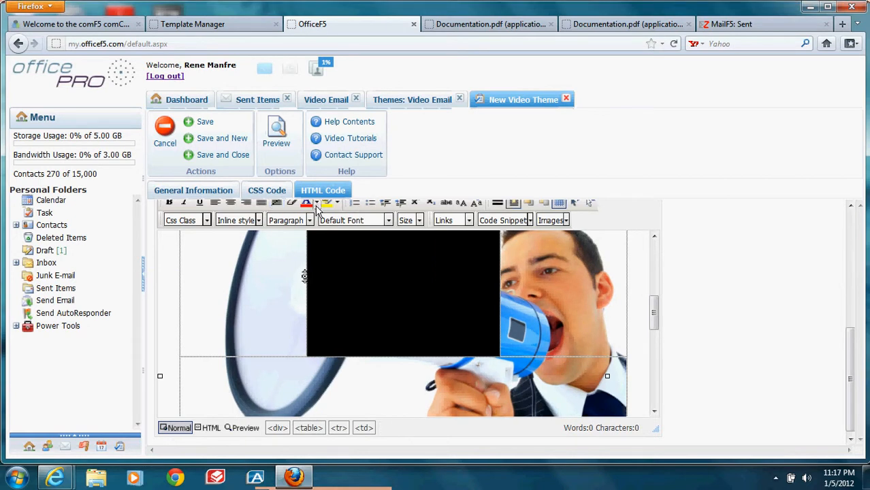
pyautogui.click(316, 203)
pyautogui.click(400, 281)
pyautogui.write('AAAAAAA')
# Step: Show the theme's HTML source, and copy the 280 x 230 iframe code for existing comF5 templates from Documentation.pdf
pyautogui.click(207, 427)
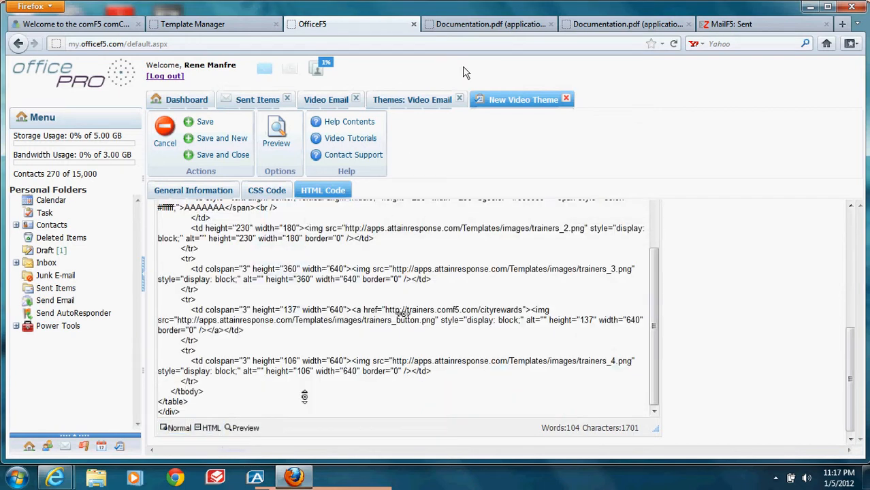
pyautogui.click(490, 28)
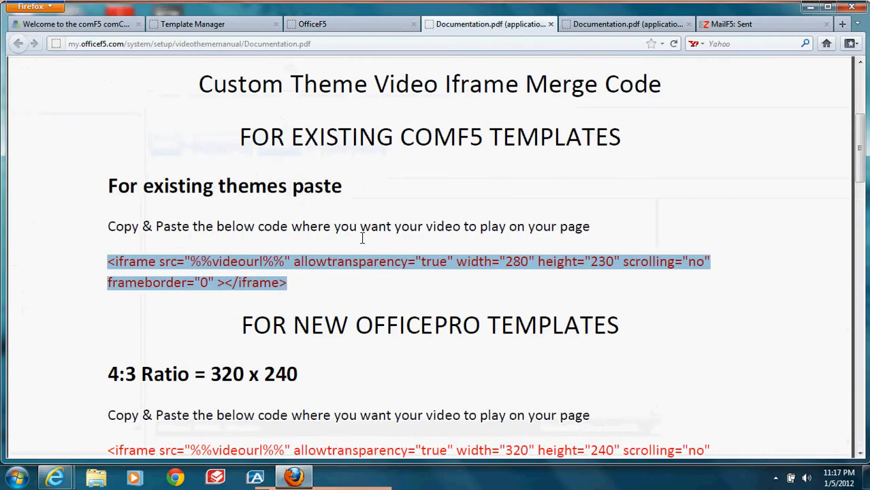
pyautogui.rightClick(277, 288)
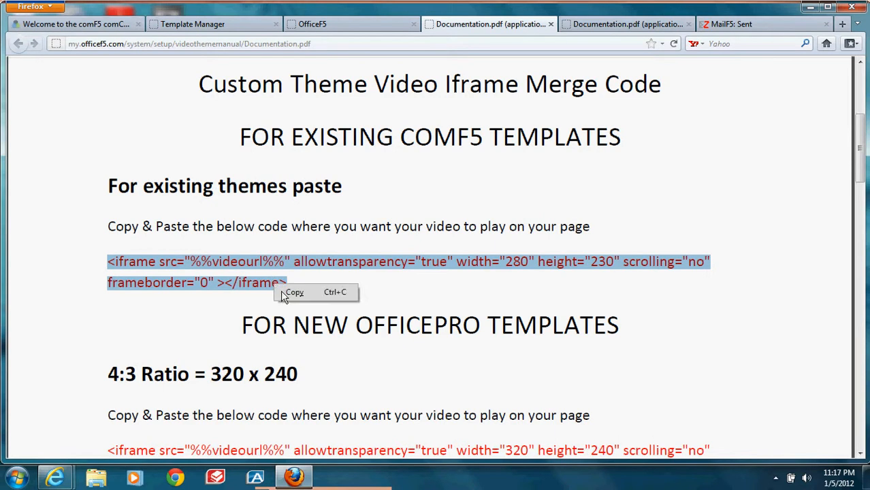
pyautogui.click(285, 294)
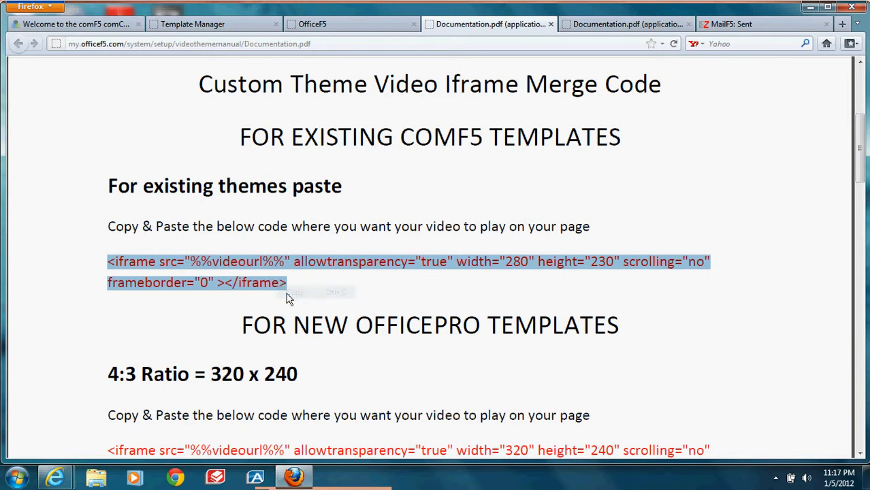
# Step: Back in OfficeF5, replace the AAAAAAA marker in the HTML source with the copied iframe code and return to the design view
pyautogui.click(362, 25)
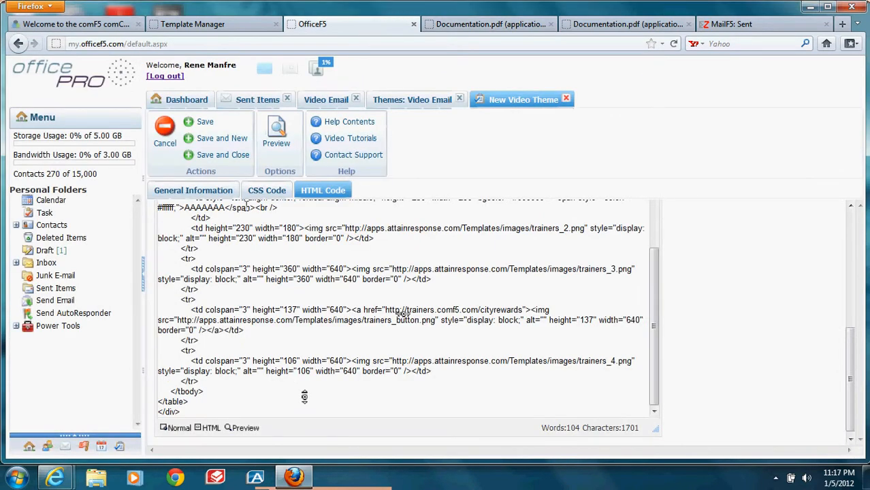
pyautogui.moveTo(224, 208); pyautogui.dragTo(191, 208)
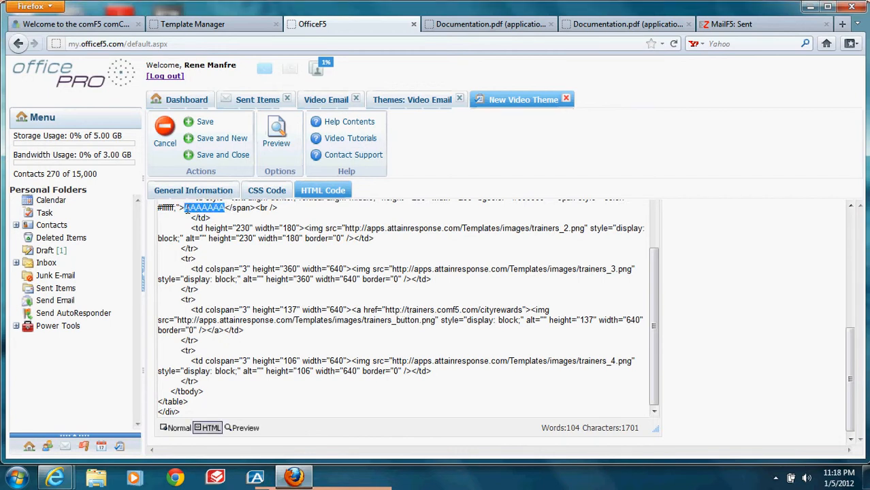
pyautogui.press('Delete')
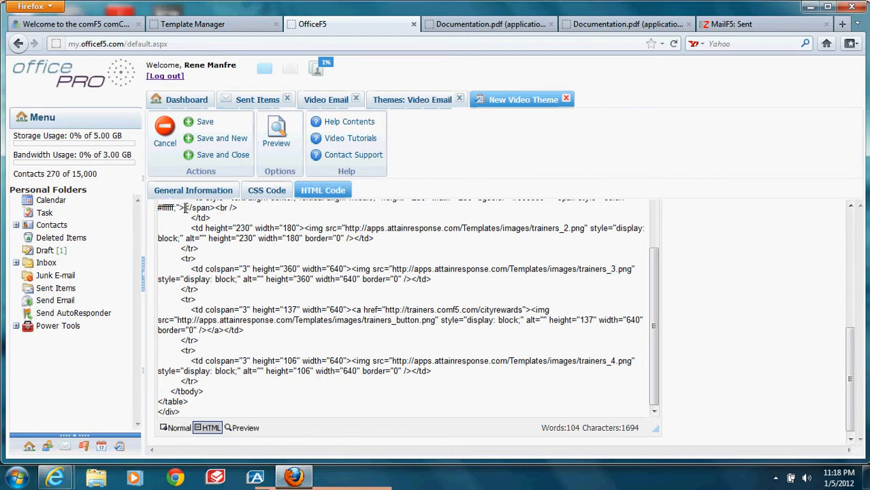
pyautogui.rightClick(198, 210)
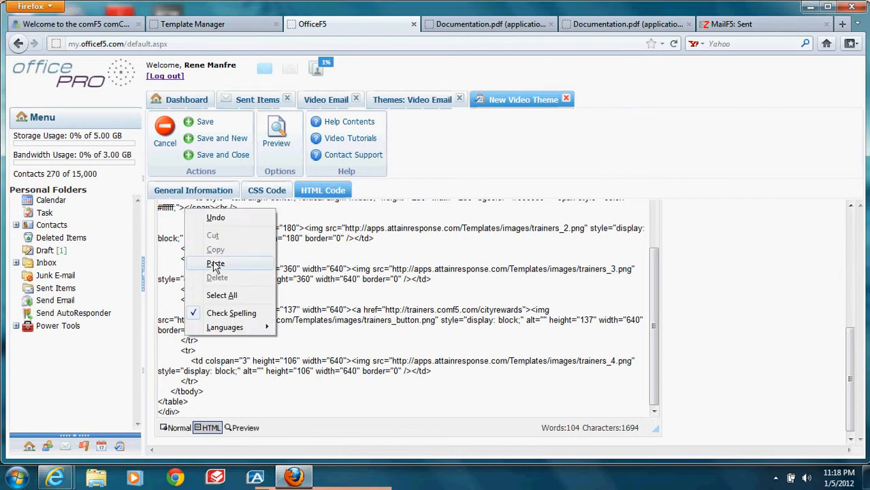
pyautogui.click(215, 259)
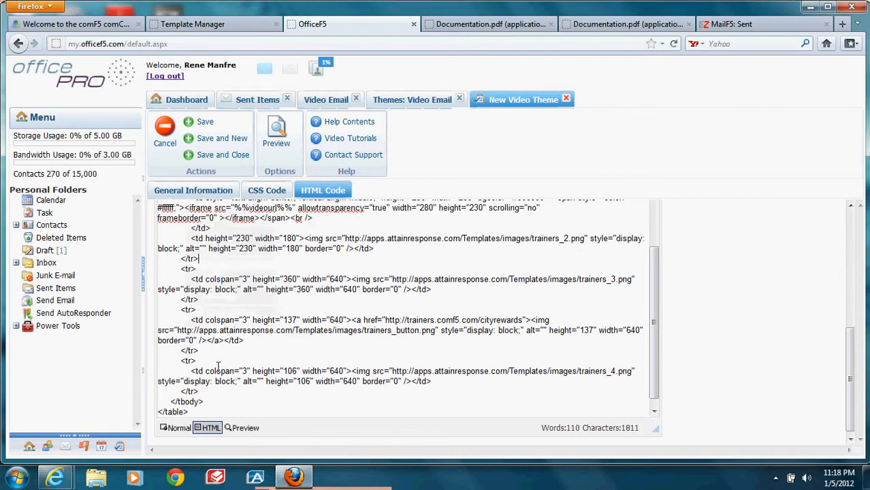
pyautogui.click(178, 429)
# Step: Preview the trainers and coaches theme with its embedded video, and close the preview
pyautogui.moveTo(654, 262); pyautogui.dragTo(656, 330)
pyautogui.click(276, 136)
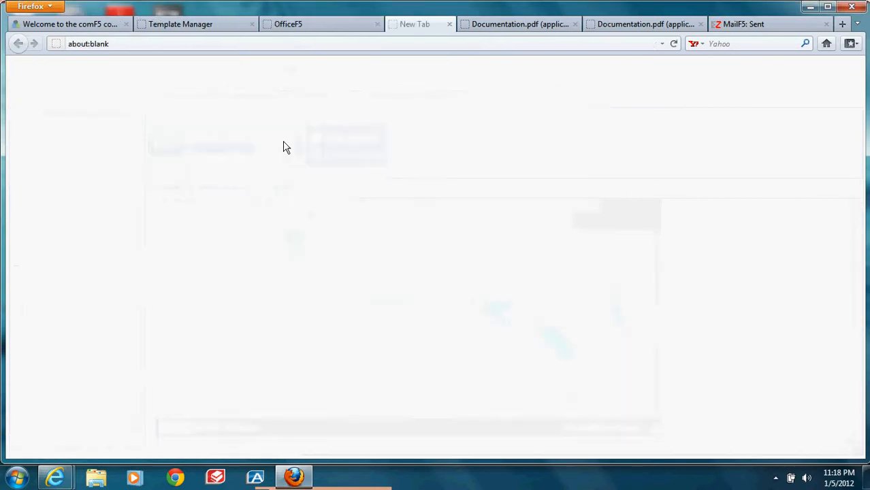
pyautogui.click(430, 357)
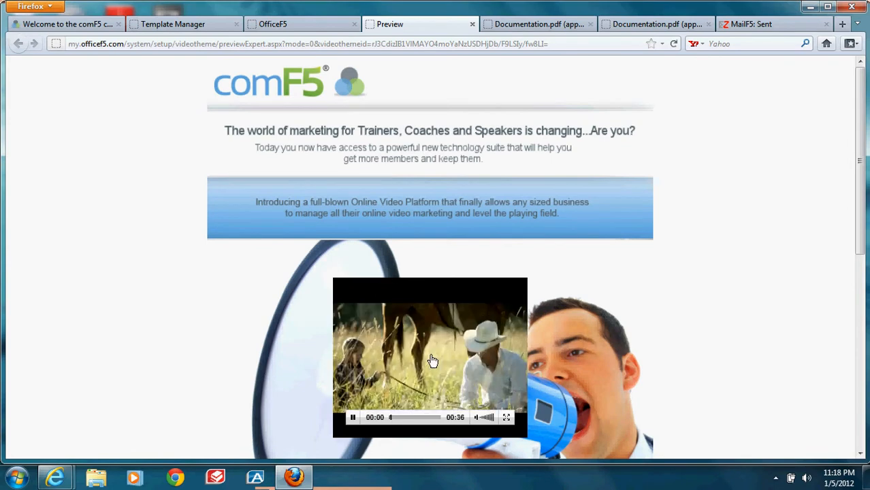
pyautogui.click(473, 24)
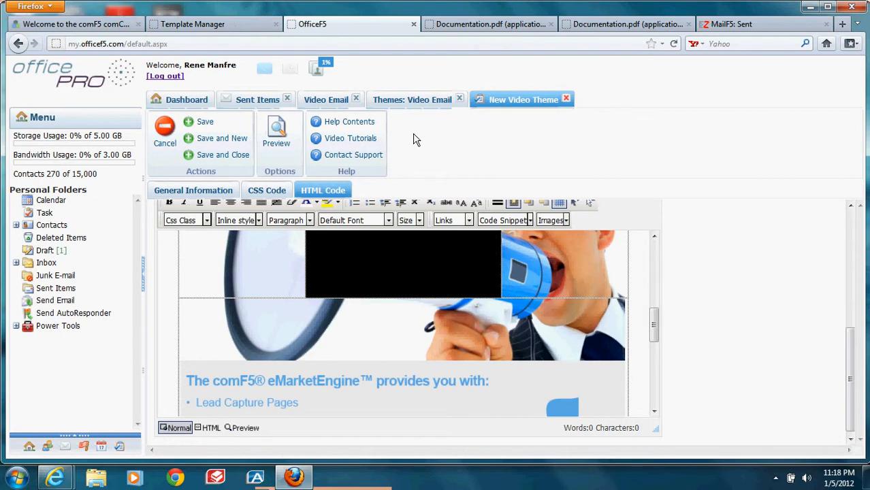
# Step: Save the theme so that a new blank one starts, and cancel the blank one to return to the video email theme list
pyautogui.click(235, 139)
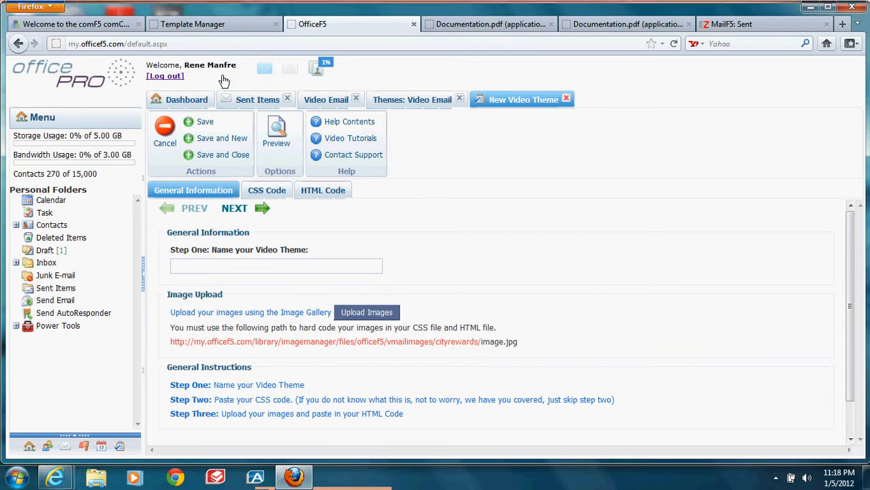
pyautogui.click(164, 150)
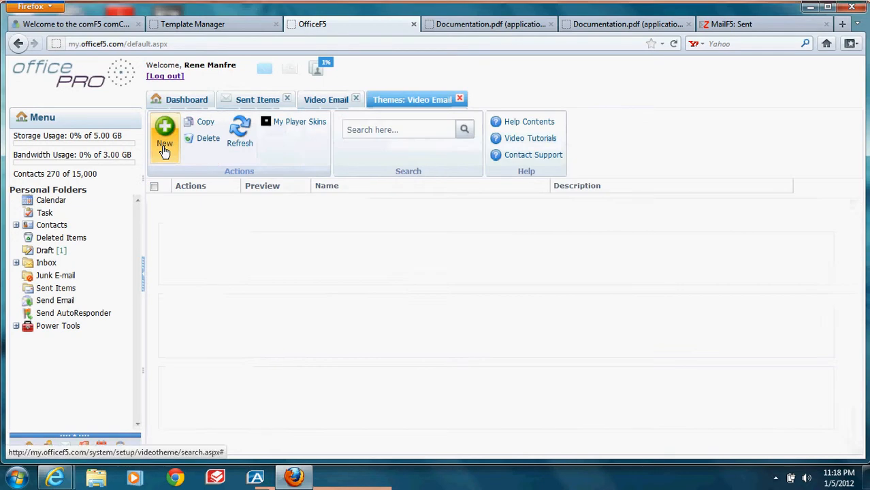
# Step: Return to the dashboard and reach the video theme list again through the Video Email power tool and Video Theme Design
pyautogui.click(181, 102)
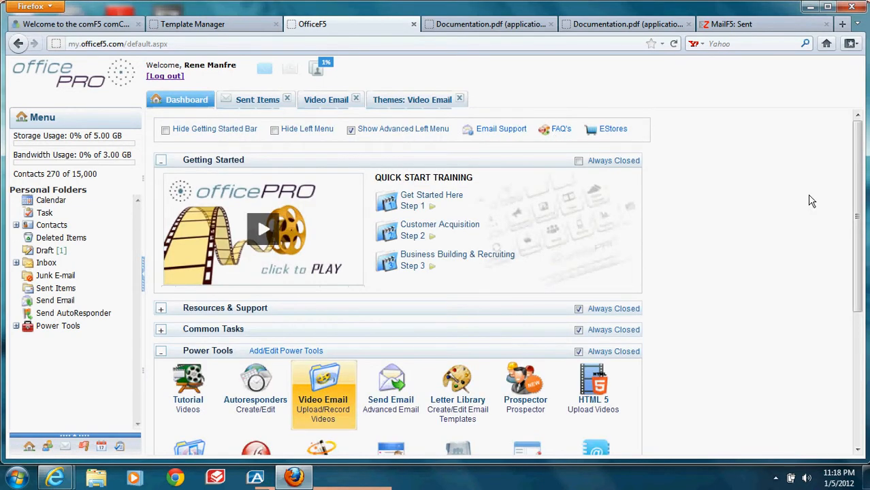
pyautogui.moveTo(859, 221); pyautogui.dragTo(860, 252)
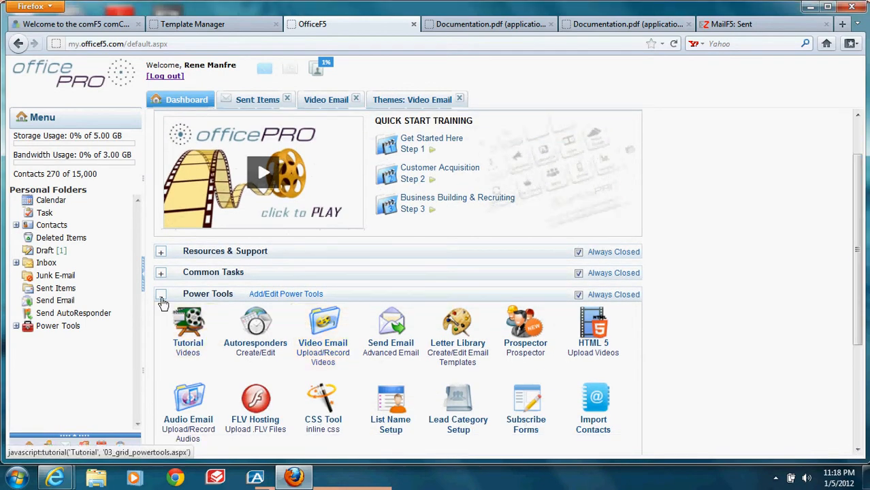
pyautogui.click(161, 295)
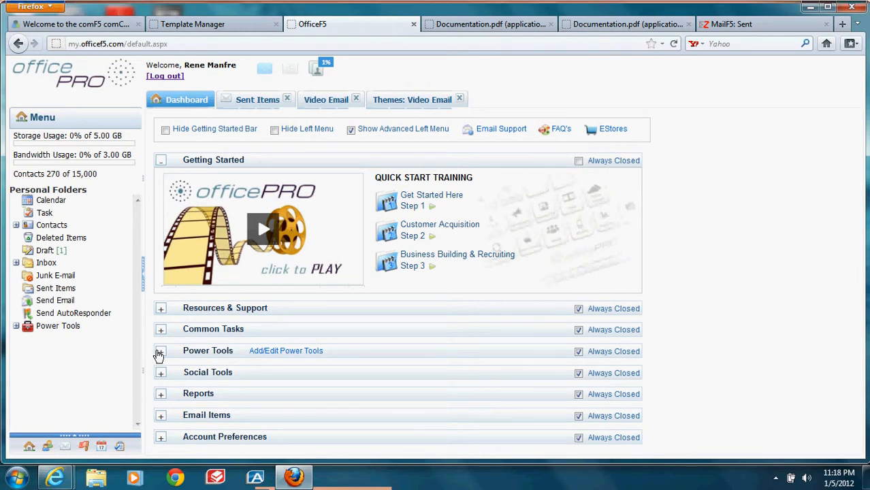
pyautogui.click(161, 352)
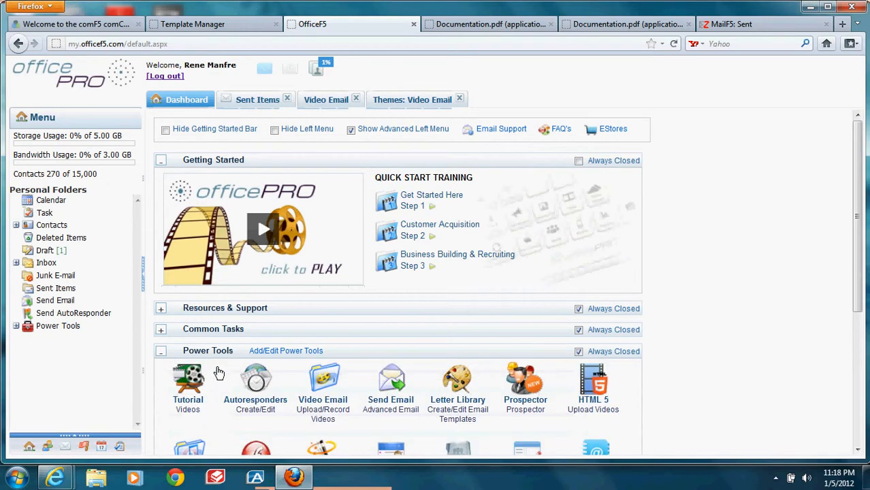
pyautogui.click(324, 386)
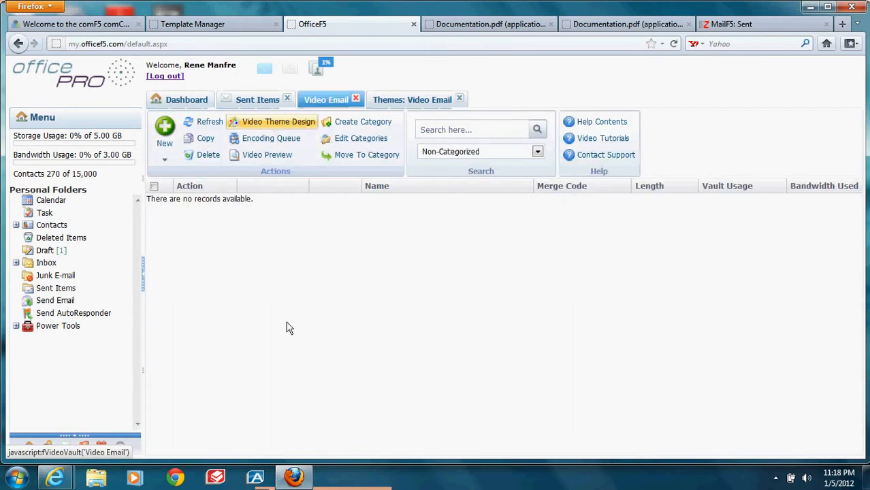
pyautogui.click(280, 122)
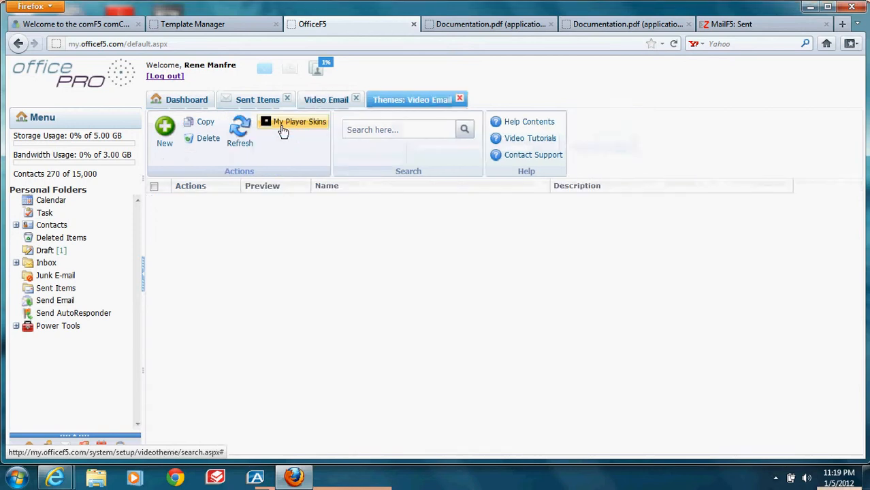
# Step: Start a new video theme in Expert Mode
pyautogui.click(173, 132)
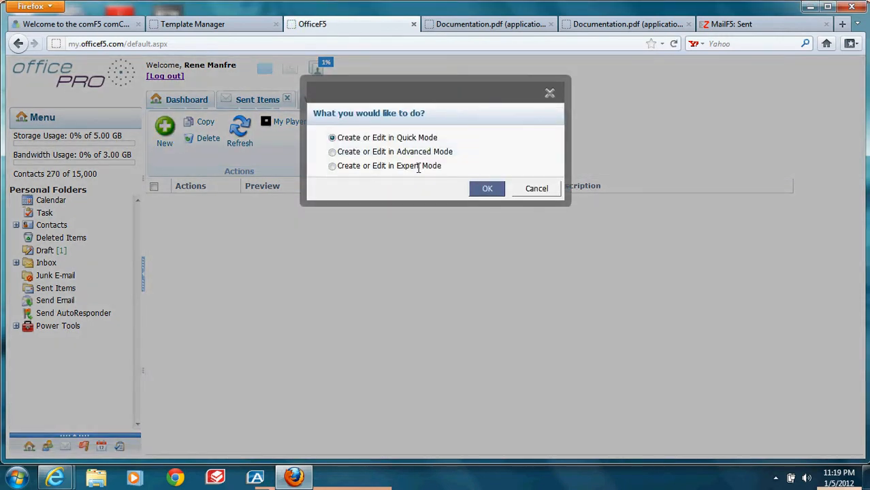
pyautogui.click(332, 166)
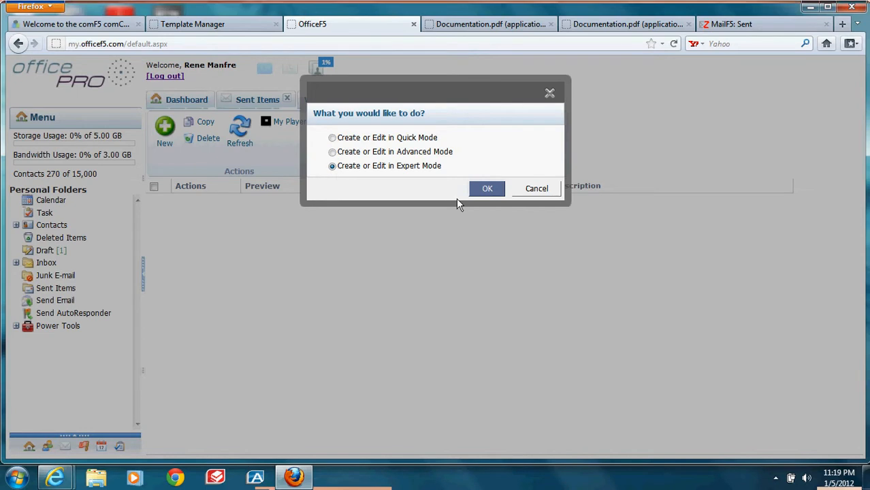
pyautogui.click(479, 192)
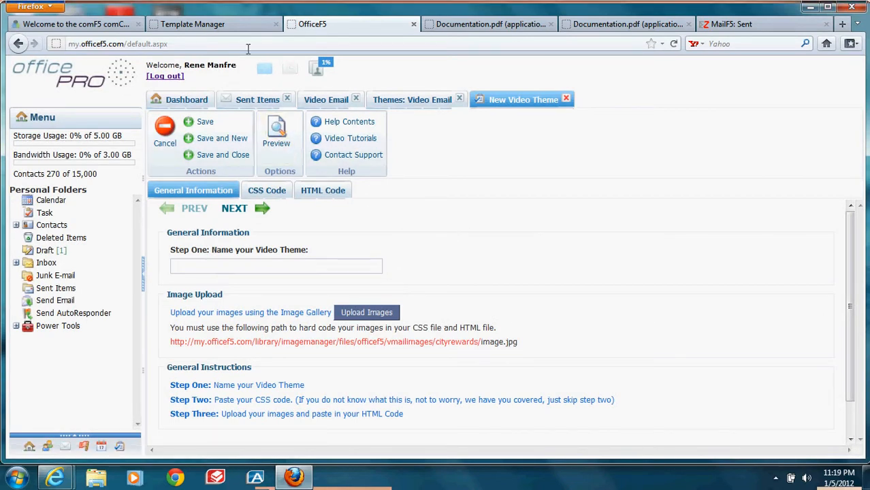
# Step: Switch to Template Manager, close the trainers template's HTML source, and preview the Spas template from the Industry system templates
pyautogui.click(236, 31)
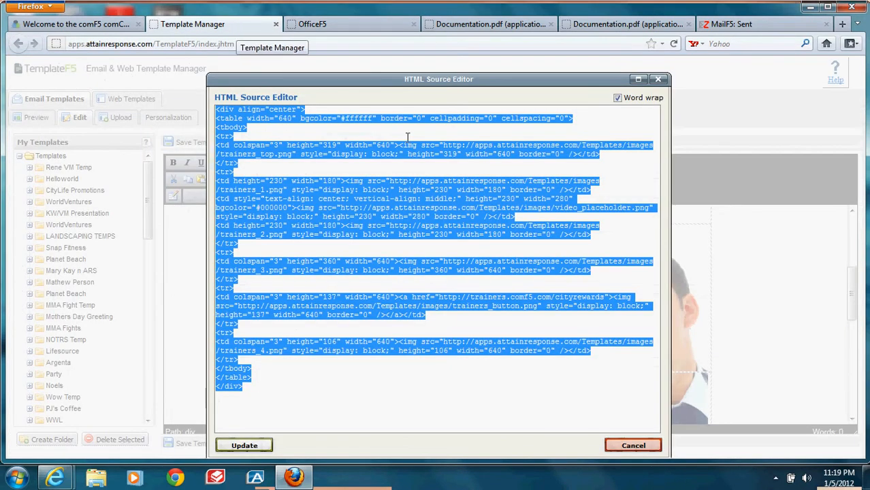
pyautogui.click(659, 79)
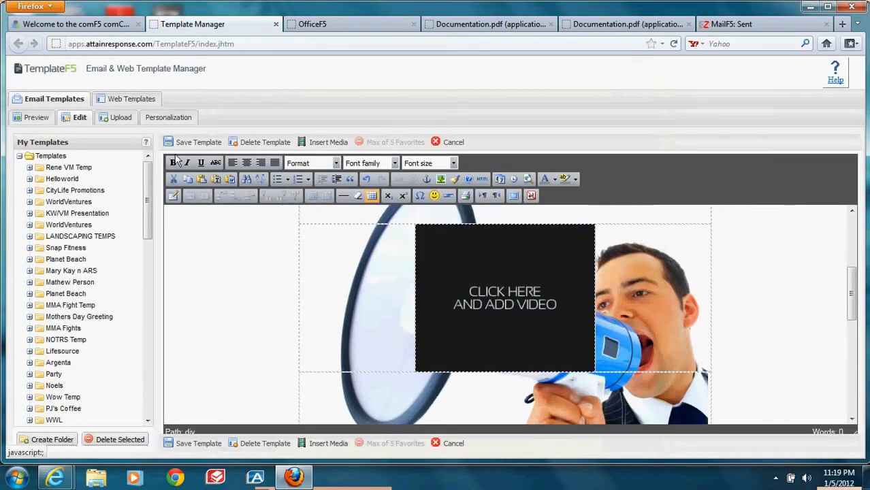
pyautogui.click(22, 118)
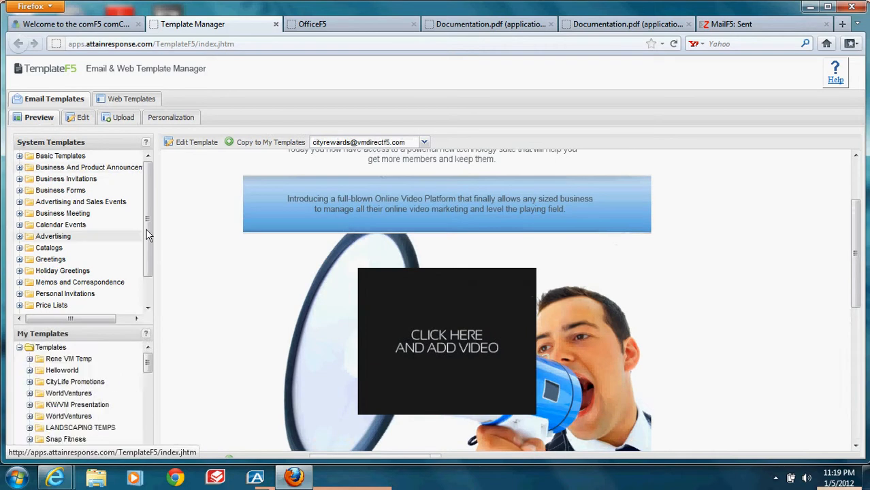
pyautogui.scroll(-1, 135, 272)
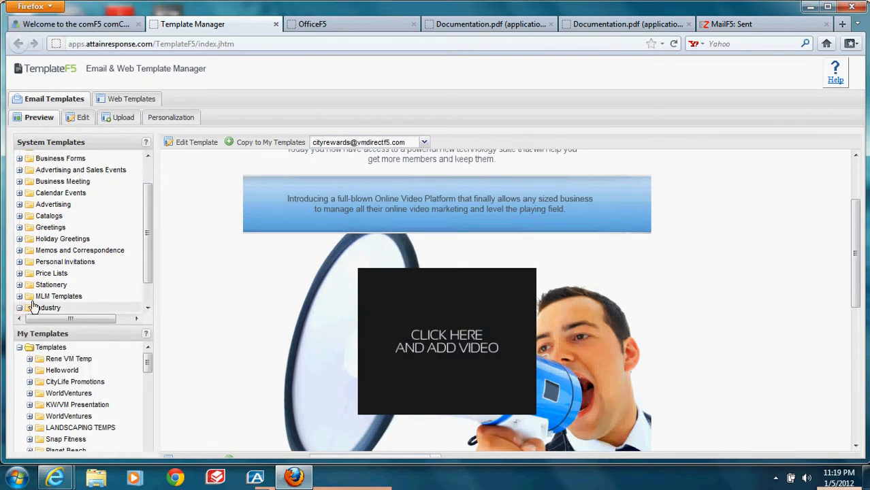
pyautogui.moveTo(150, 234); pyautogui.dragTo(148, 303)
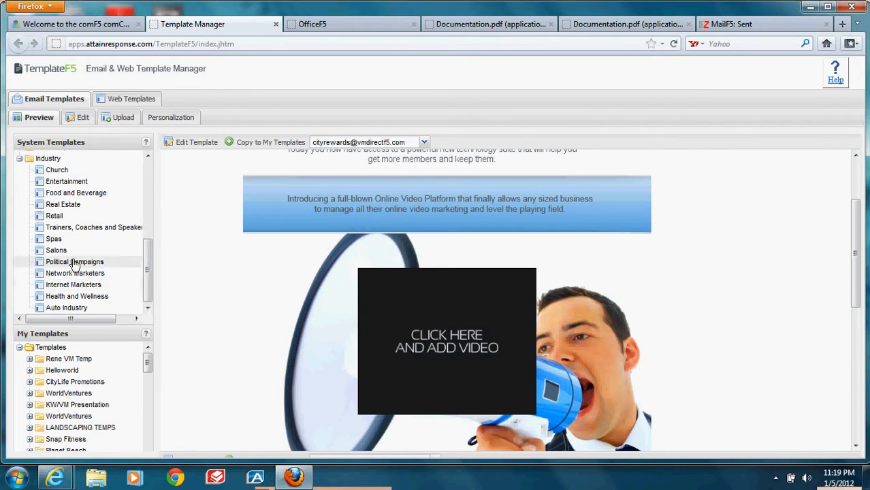
pyautogui.click(54, 242)
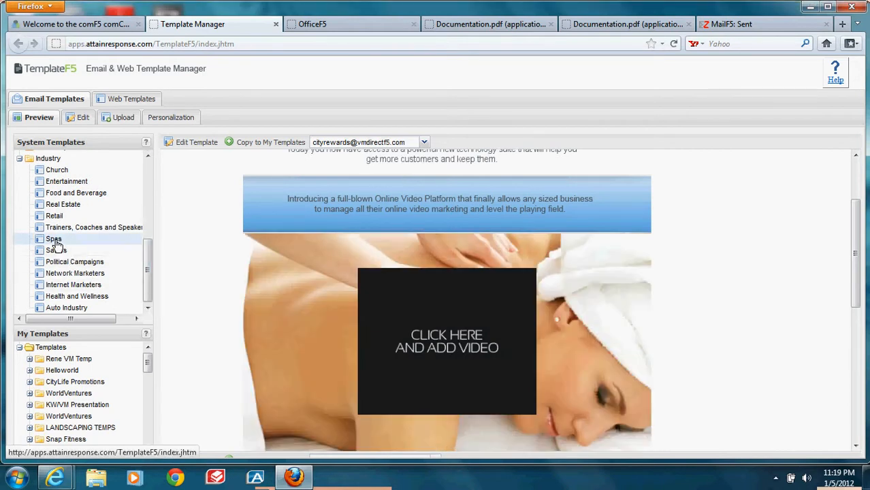
# Step: Open the Spas template for editing by saving a copy under the name Spas over the Helloworld template
pyautogui.click(195, 142)
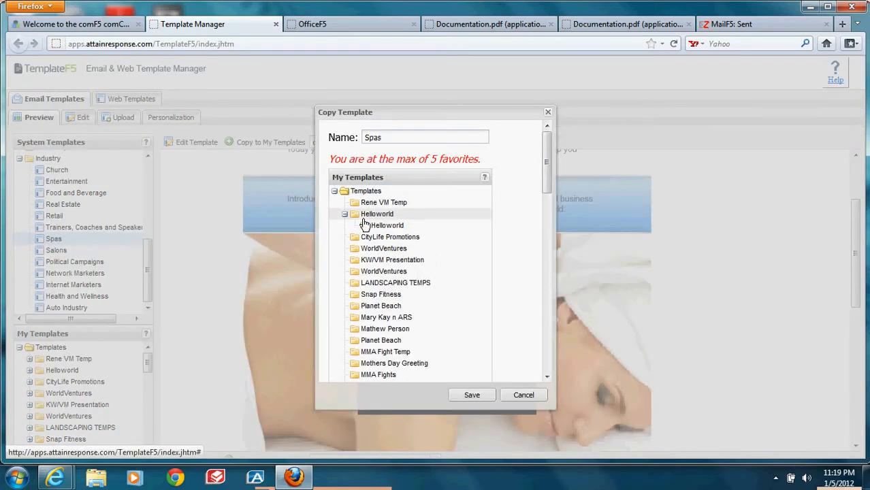
pyautogui.click(381, 227)
pyautogui.click(470, 394)
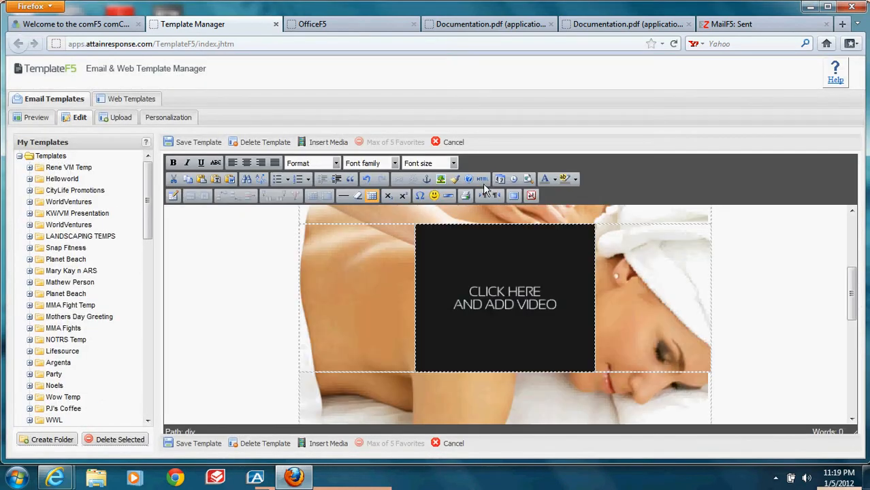
# Step: Show the Spas template's HTML source and copy all of its code
pyautogui.click(482, 180)
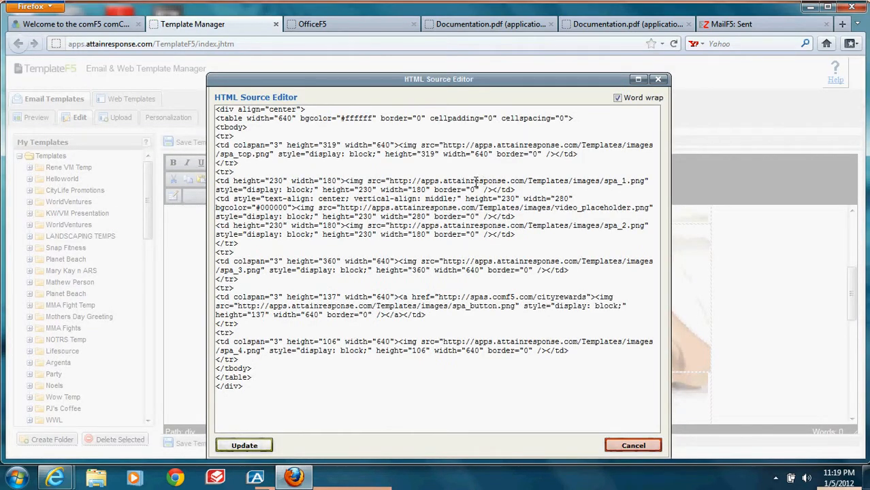
pyautogui.rightClick(450, 181)
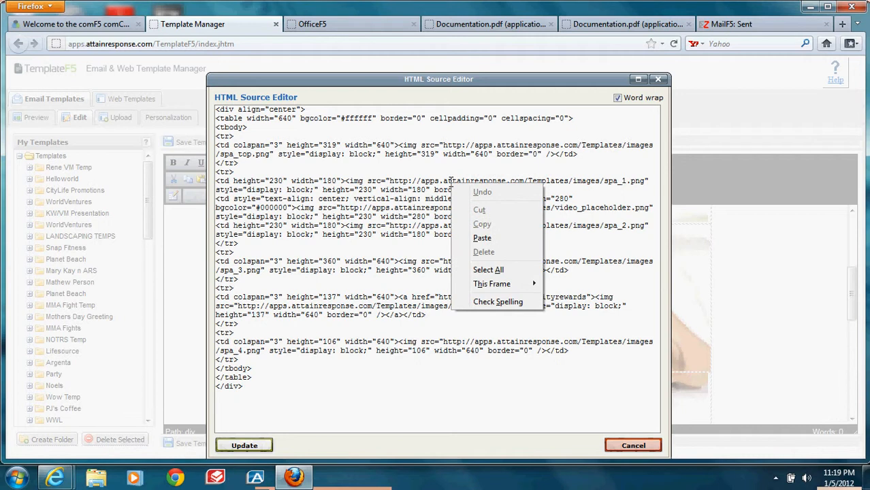
pyautogui.click(489, 270)
pyautogui.rightClick(461, 225)
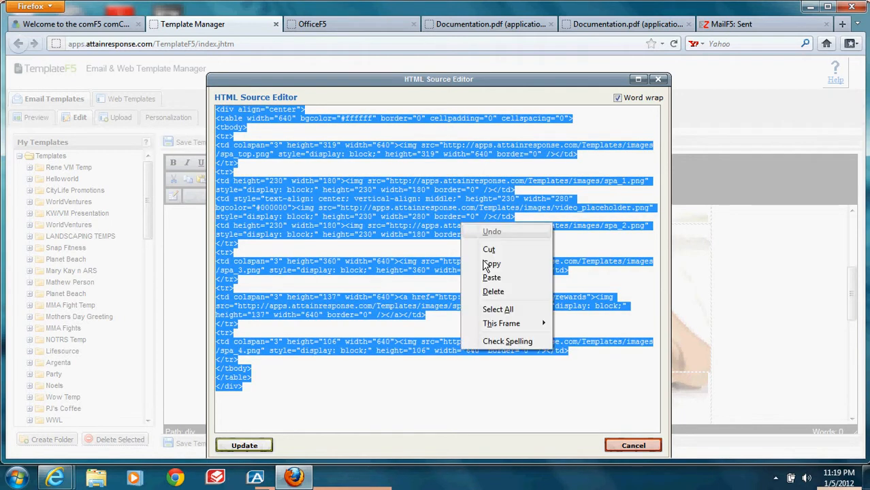
pyautogui.click(484, 261)
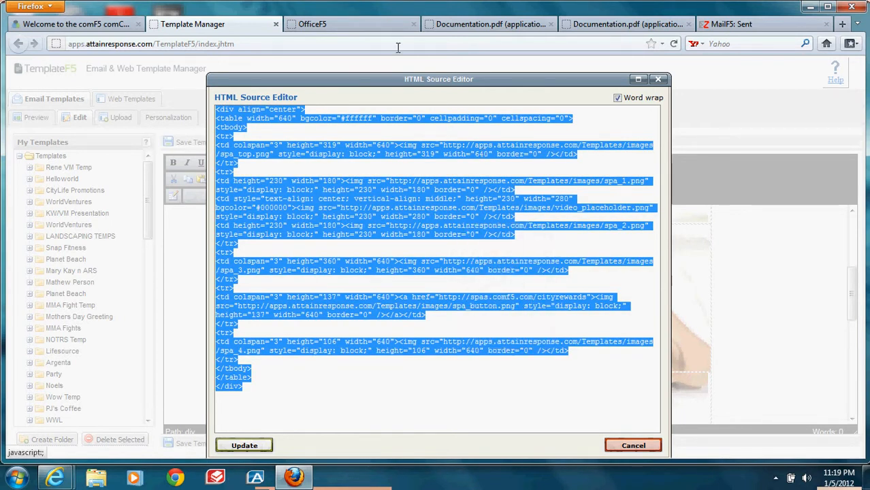
# Step: Back in OfficeF5, name the new video theme Spas
pyautogui.click(340, 24)
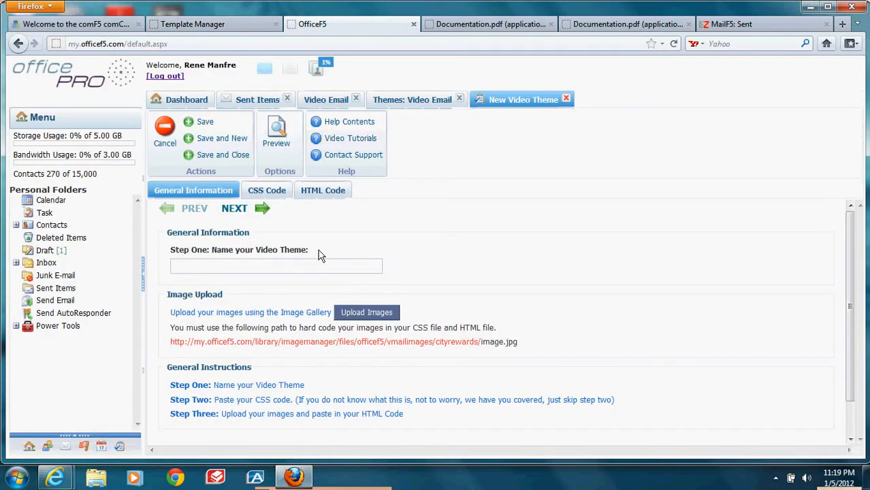
pyautogui.click(315, 270)
pyautogui.write('S')
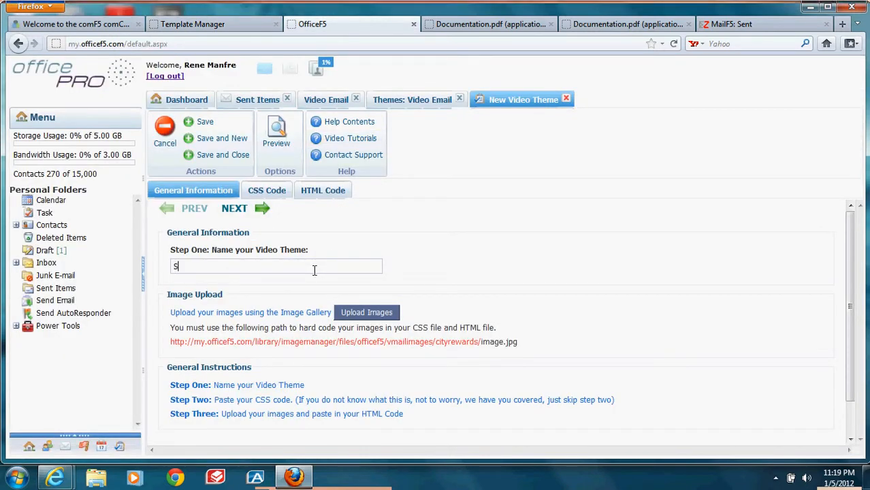
pyautogui.write('pas')
# Step: Delete all of the default CSS code from the Spas theme
pyautogui.click(268, 192)
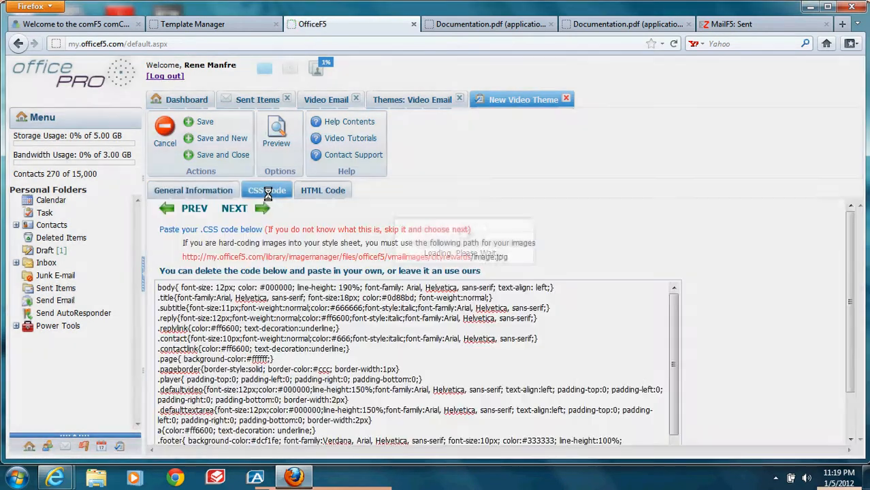
pyautogui.rightClick(260, 339)
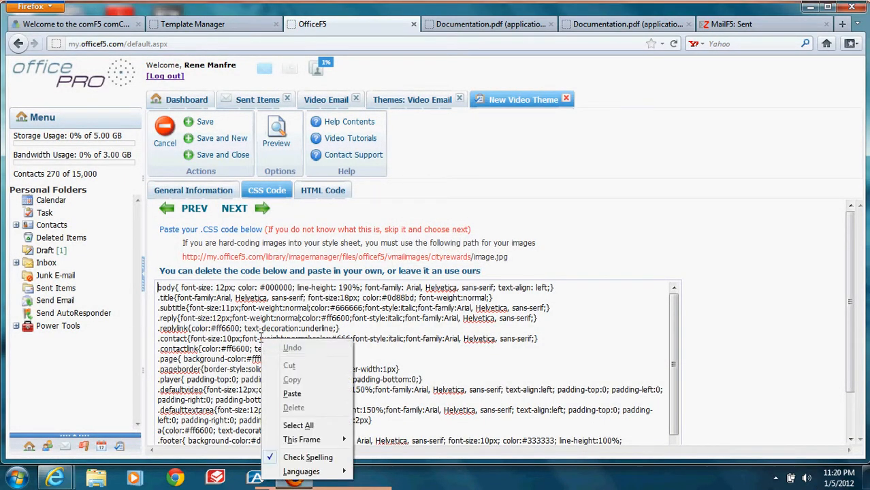
pyautogui.click(294, 422)
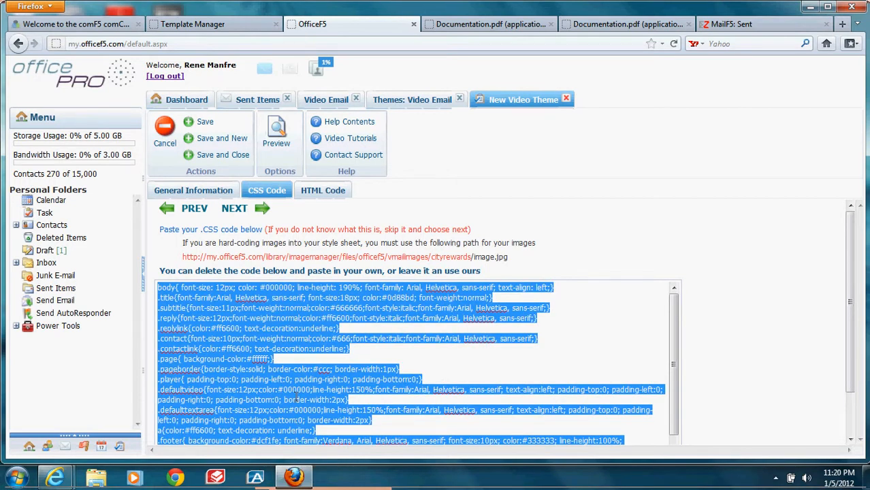
pyautogui.press('Delete')
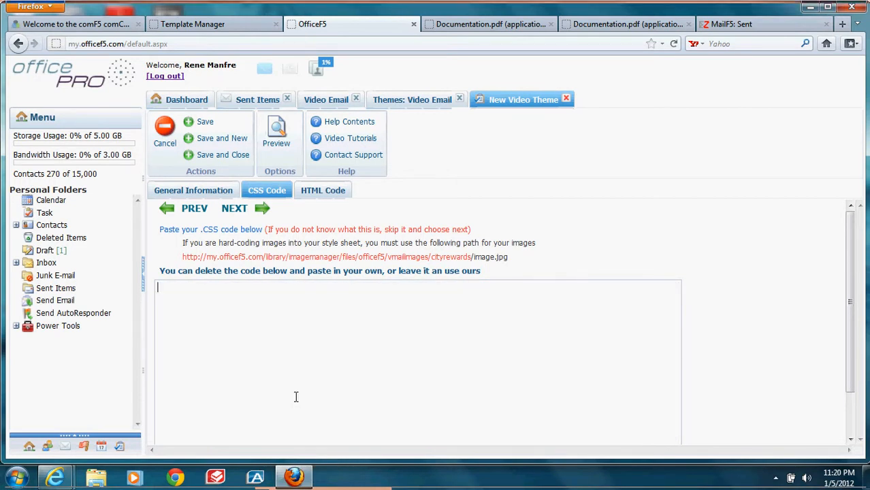
# Step: Paste the copied Spas template code into the theme's HTML source and return to the design view
pyautogui.click(241, 211)
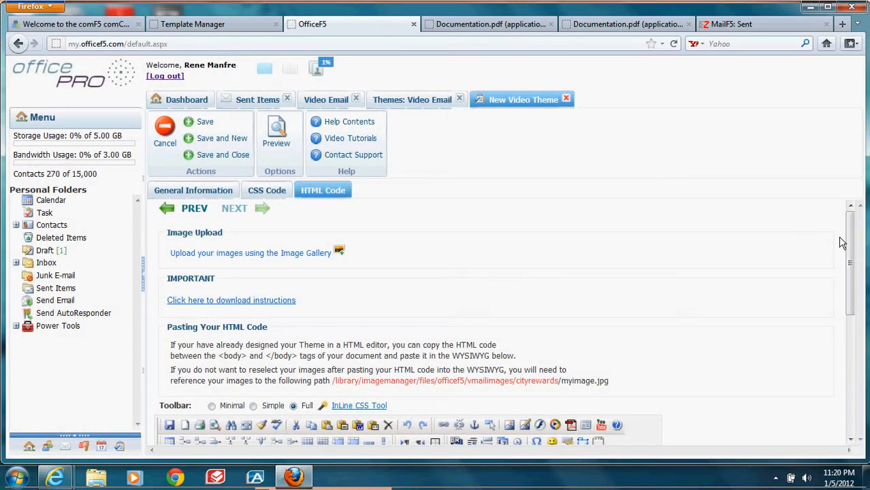
pyautogui.moveTo(851, 315); pyautogui.dragTo(855, 391)
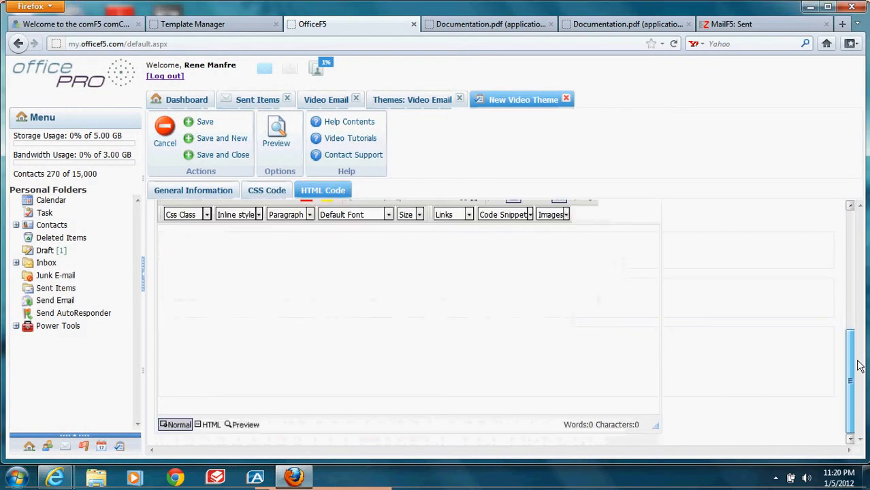
pyautogui.click(212, 425)
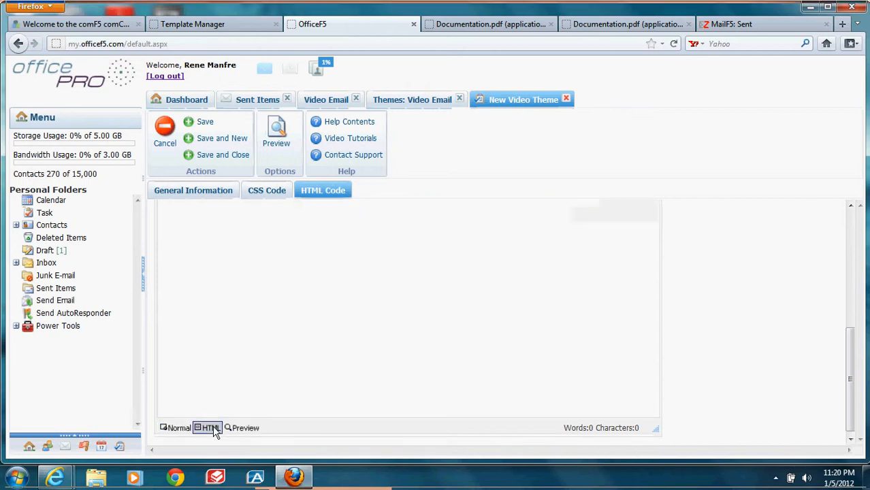
pyautogui.rightClick(298, 290)
pyautogui.click(333, 348)
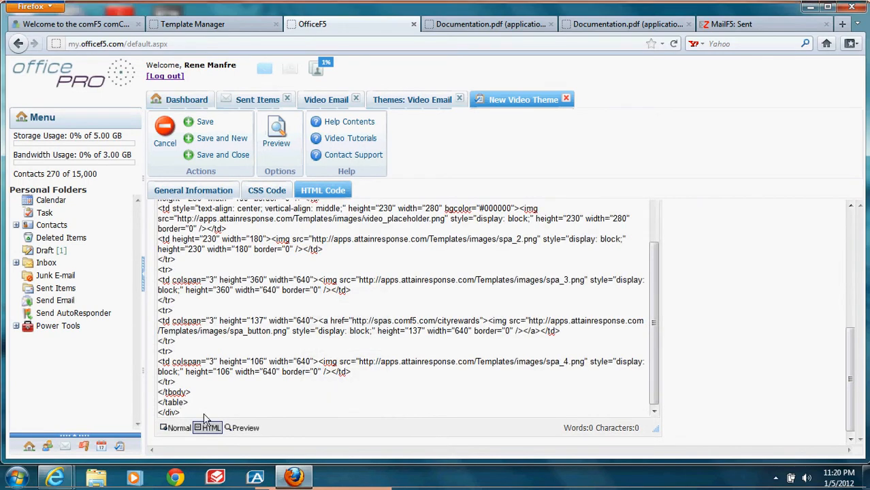
pyautogui.click(178, 428)
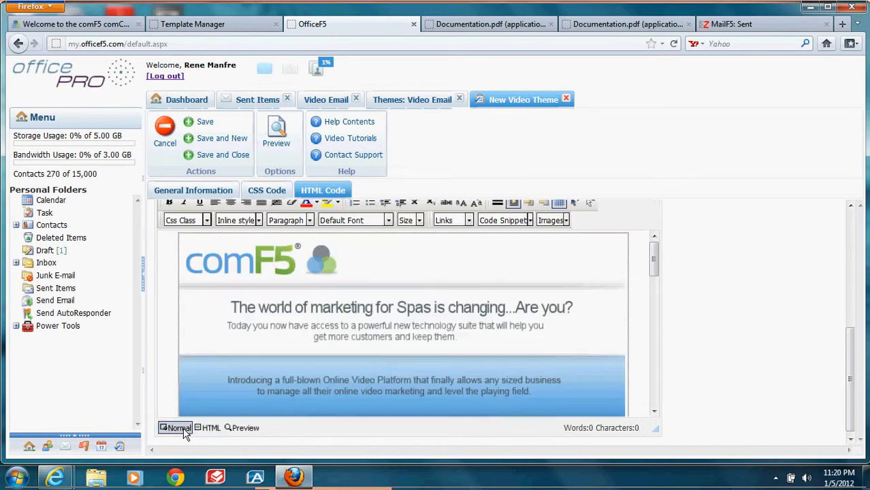
# Step: Delete the "Click here and add video" placeholder image from the Spas theme
pyautogui.moveTo(657, 270); pyautogui.dragTo(656, 311)
pyautogui.click(420, 354)
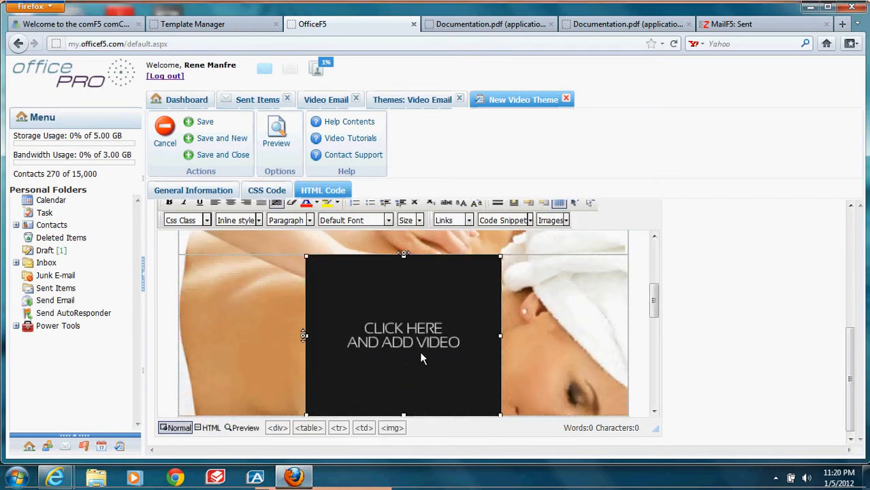
pyautogui.press('Delete')
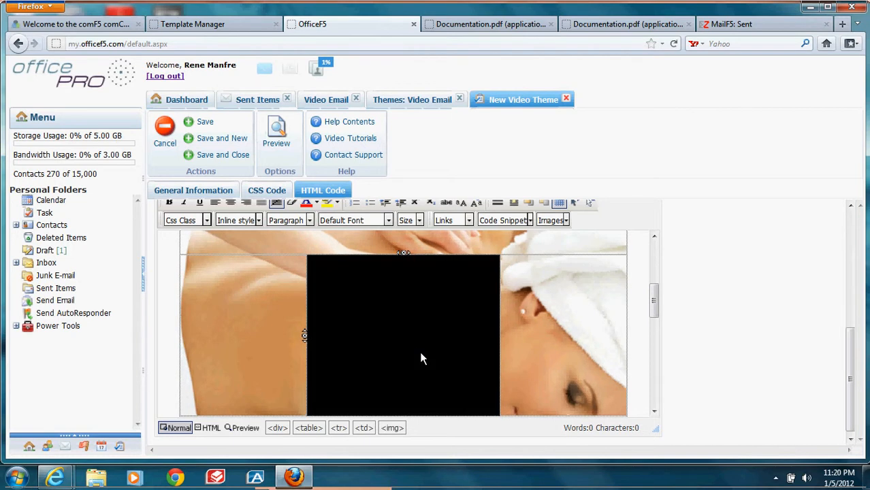
# Step: Set the text colour to white and enter AAAAAAAA as a marker in the emptied black video cell
pyautogui.click(333, 277)
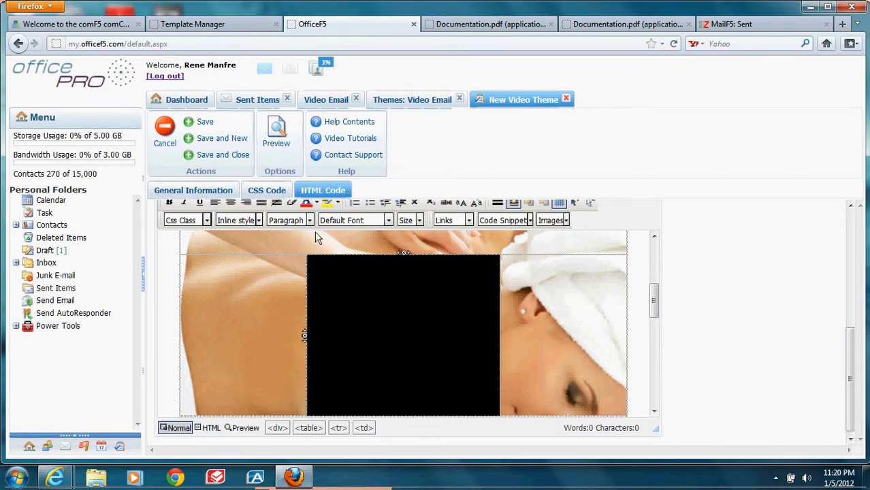
pyautogui.click(317, 203)
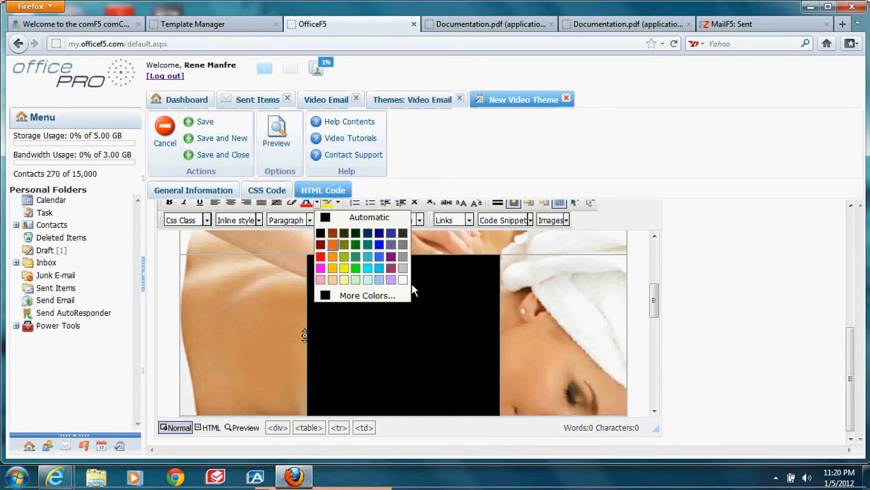
pyautogui.click(401, 310)
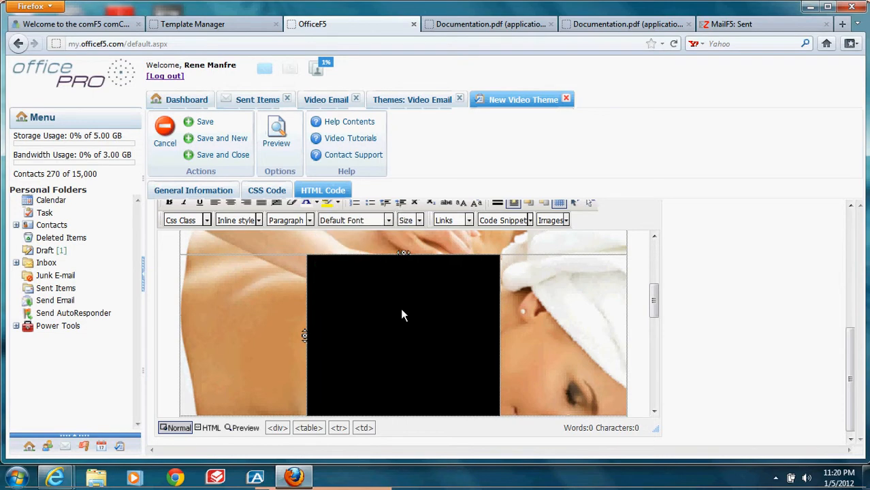
pyautogui.write('AAAAAAAA')
# Step: Find the AAAAAAAA marker in the theme's HTML source and delete it, keeping the insertion point there
pyautogui.click(211, 429)
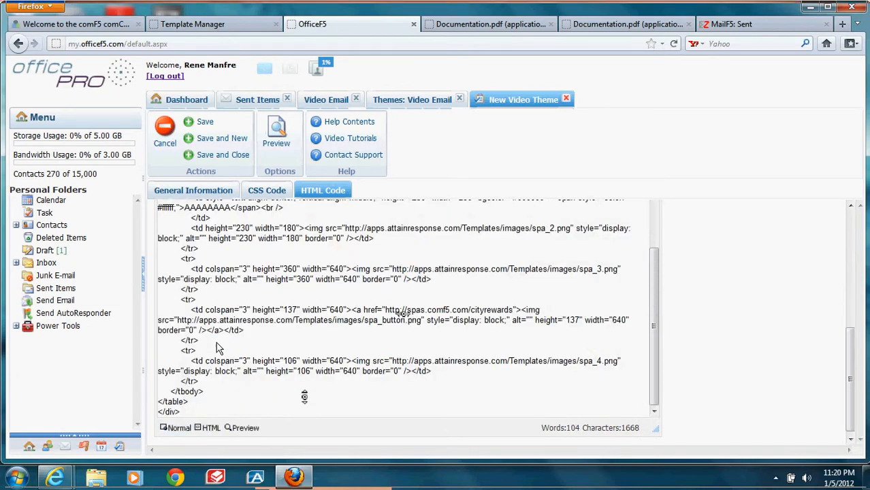
pyautogui.moveTo(185, 208); pyautogui.dragTo(232, 208)
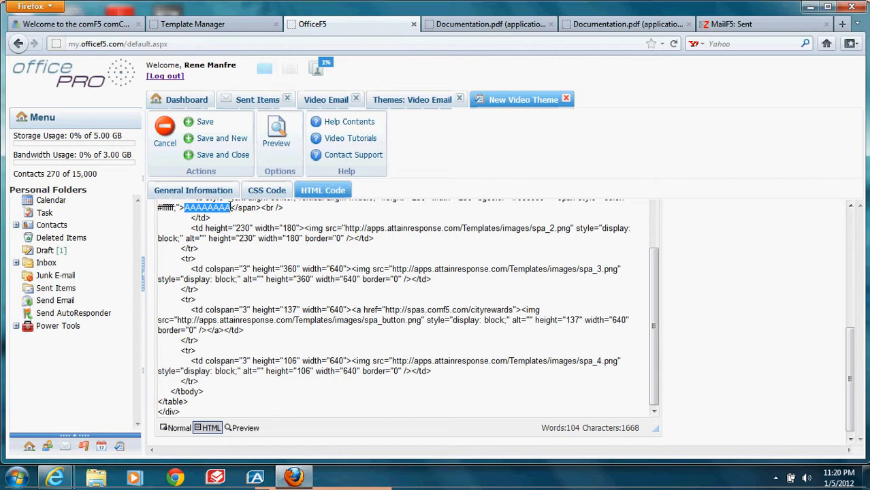
pyautogui.press('Delete')
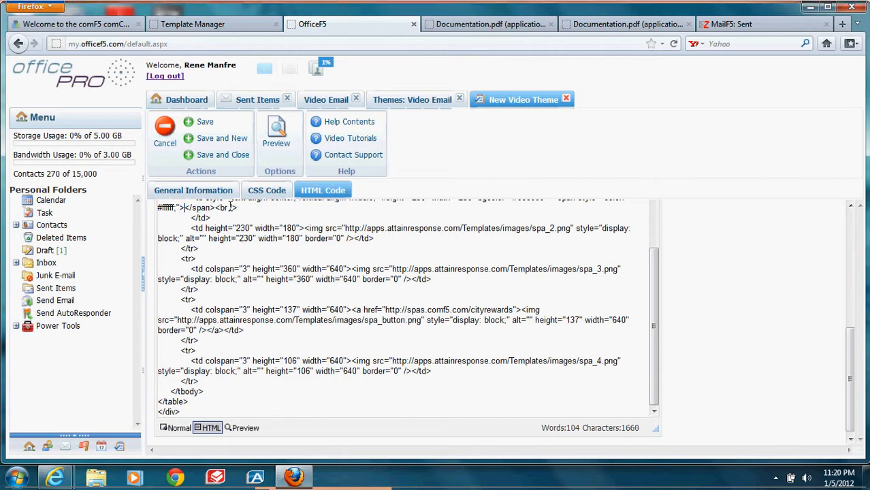
# Step: Copy the 280 x 230 video iframe code for existing templates from Documentation.pdf, paste it inside the empty span in the HTML, and return to the design view
pyautogui.click(454, 24)
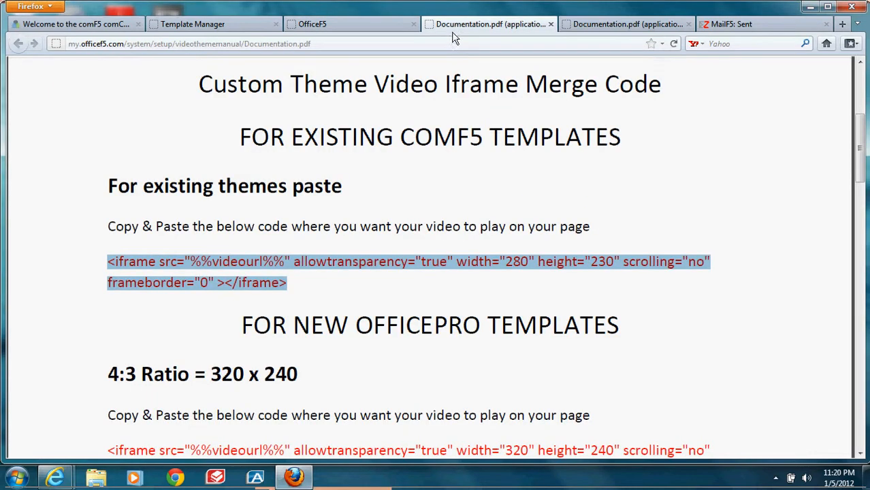
pyautogui.rightClick(278, 268)
pyautogui.click(314, 270)
pyautogui.click(384, 27)
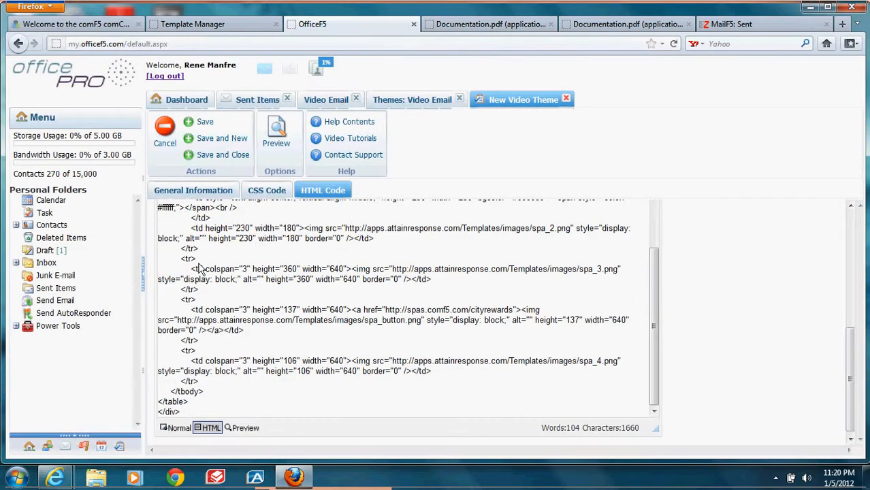
pyautogui.rightClick(184, 207)
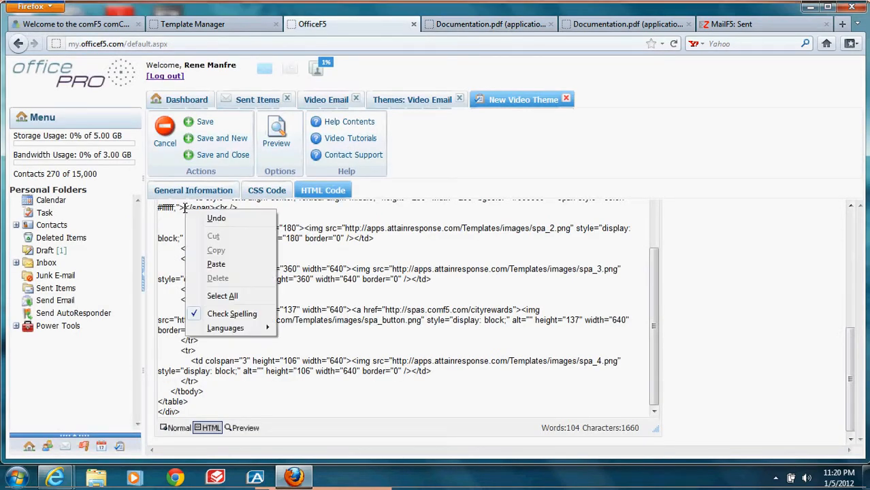
pyautogui.click(218, 267)
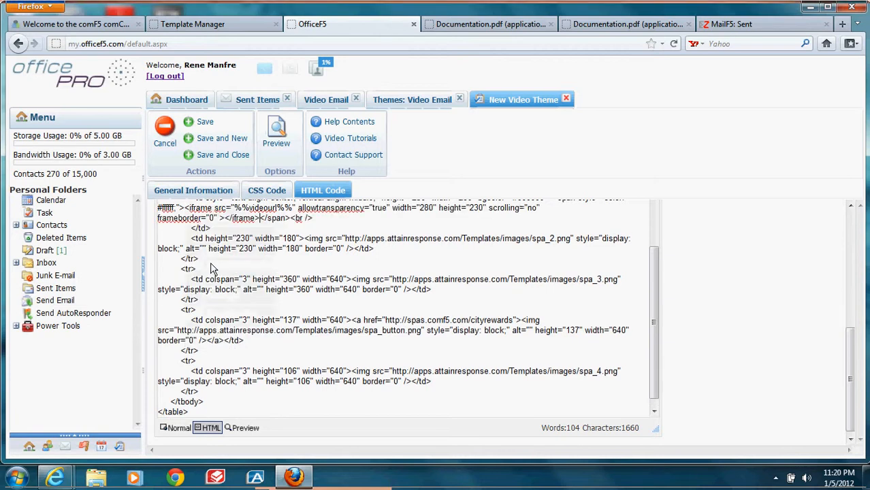
pyautogui.click(179, 429)
# Step: Preview the Spas theme and test its video playback, close the preview, and save the theme while starting a new one
pyautogui.click(277, 131)
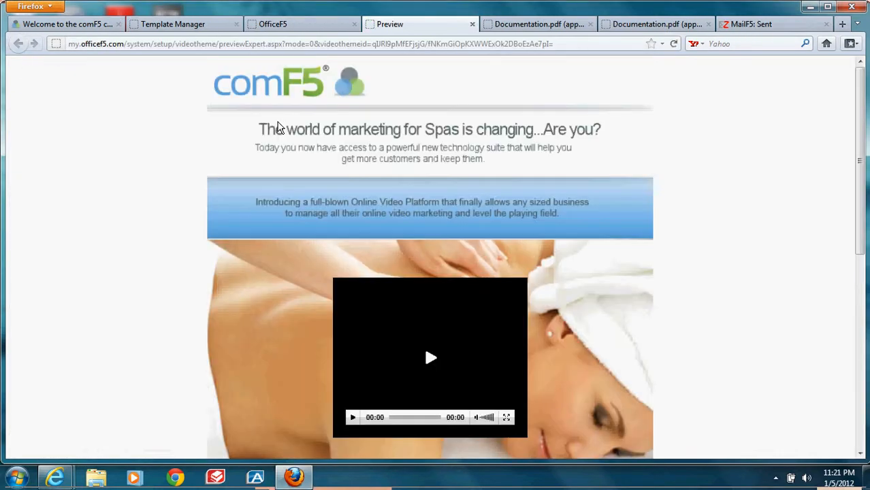
pyautogui.click(412, 344)
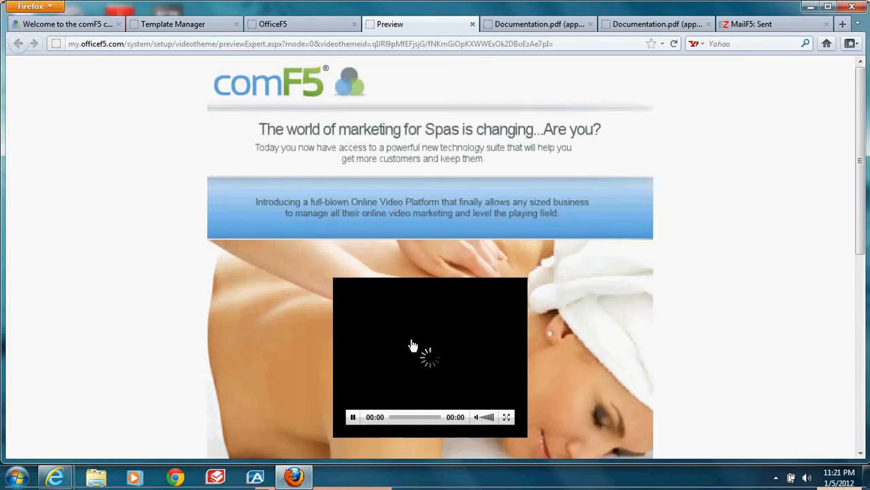
pyautogui.click(413, 346)
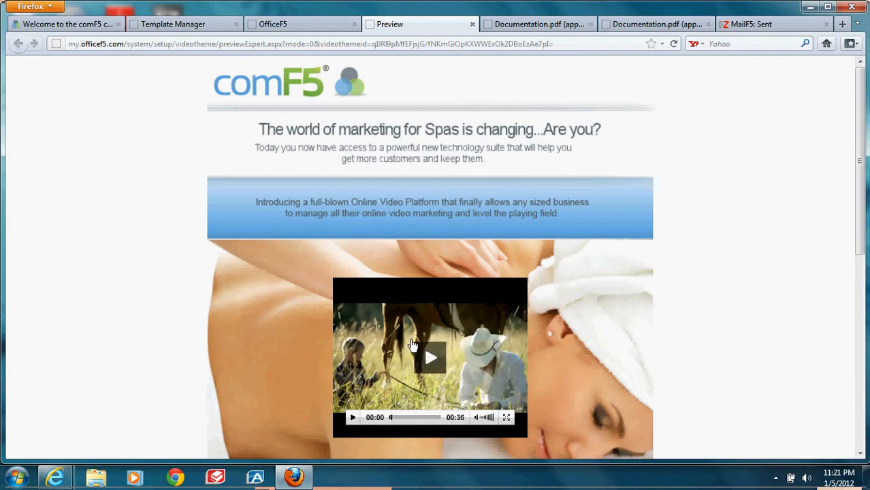
pyautogui.click(472, 23)
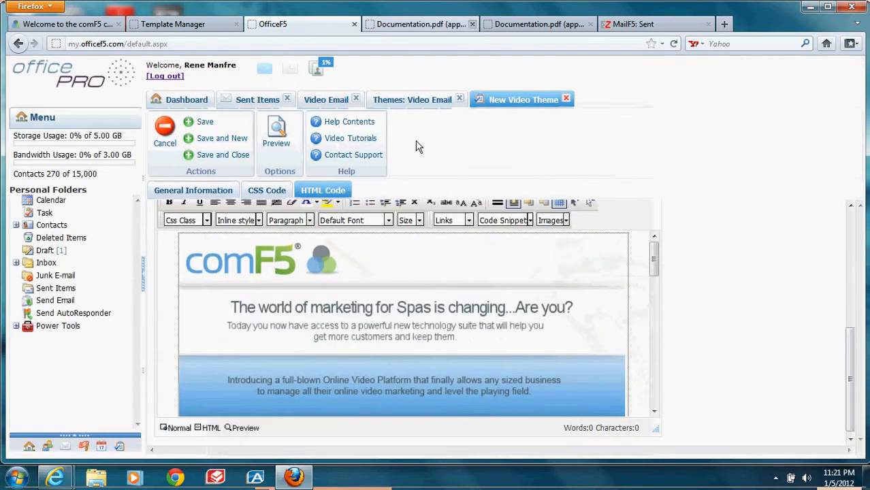
pyautogui.click(223, 138)
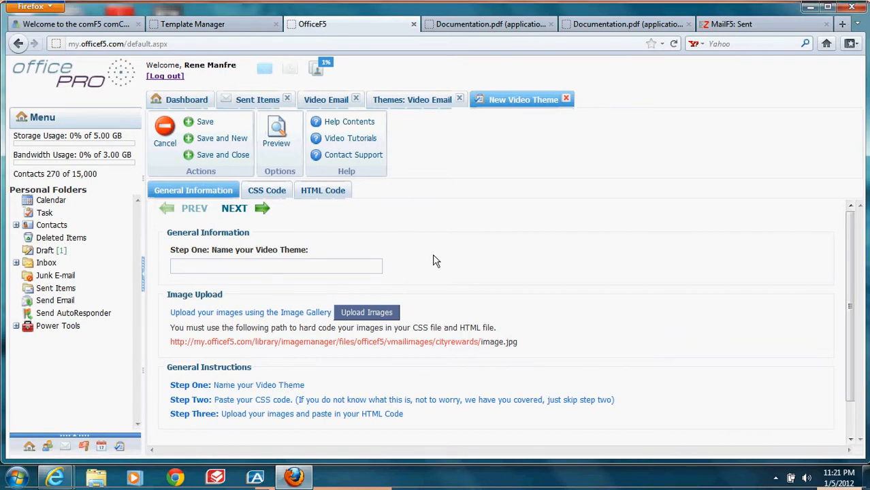
# Step: Minimize the browser and run SnagIt 5.0 from the desktop as administrator
pyautogui.click(810, 8)
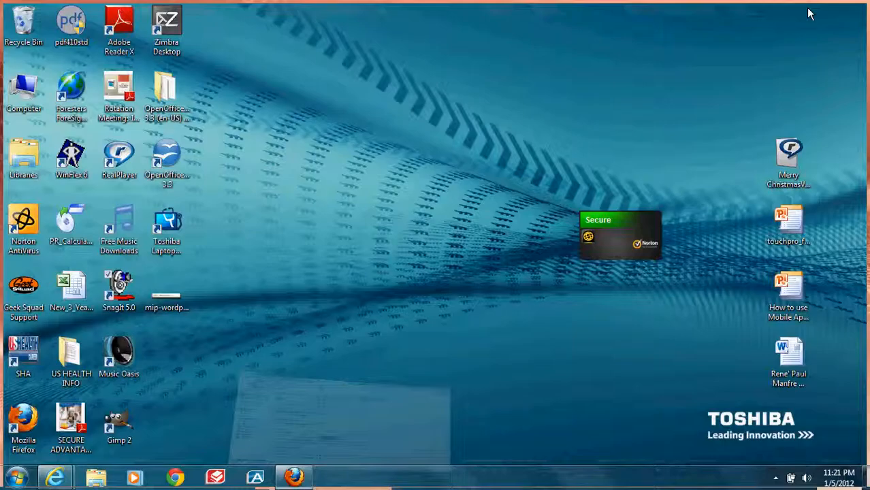
pyautogui.rightClick(127, 309)
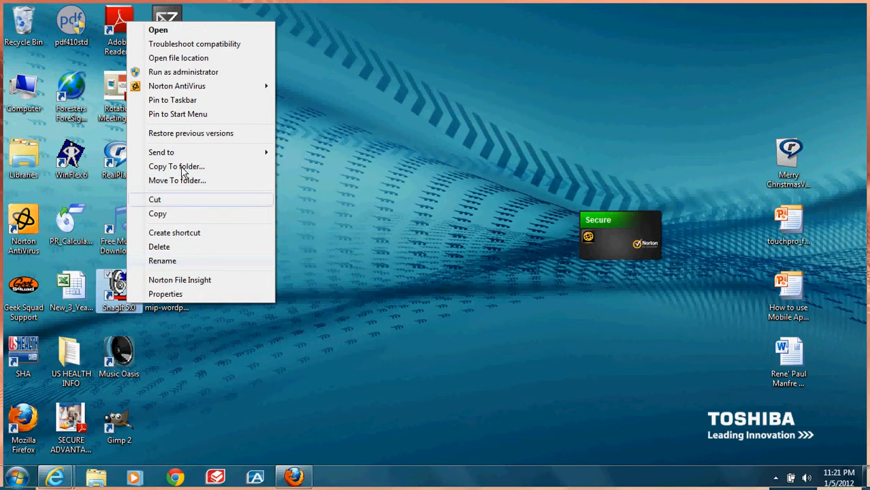
pyautogui.click(192, 73)
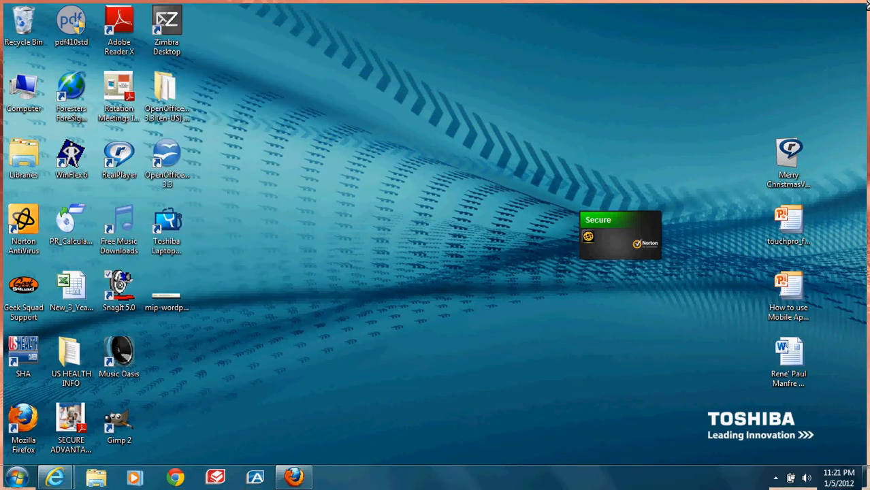